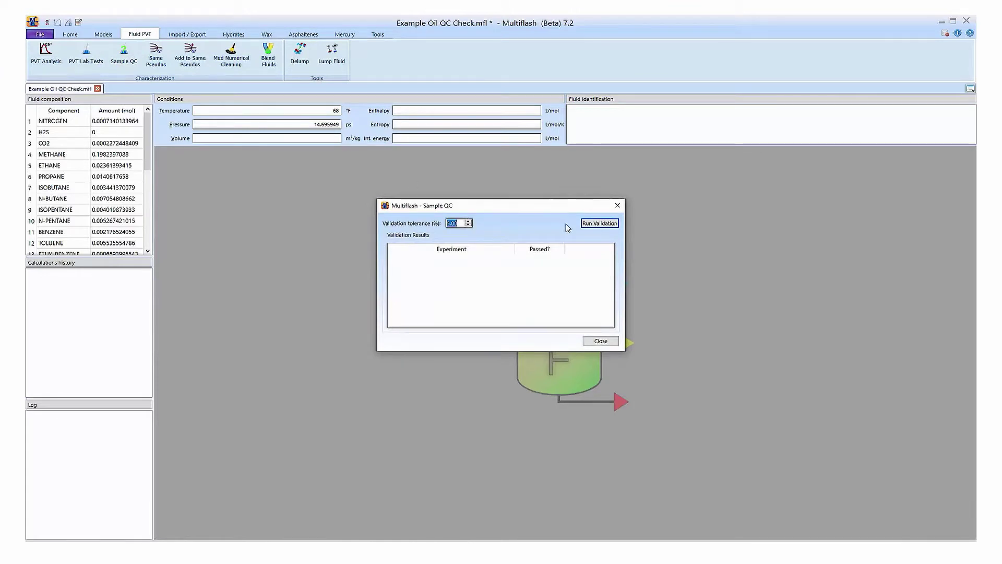
# Run the sample QC validation, then view the DLE @ 157°F Hoffman plots with the 1000 psi pressure stage excluded
pyautogui.click(593, 226)
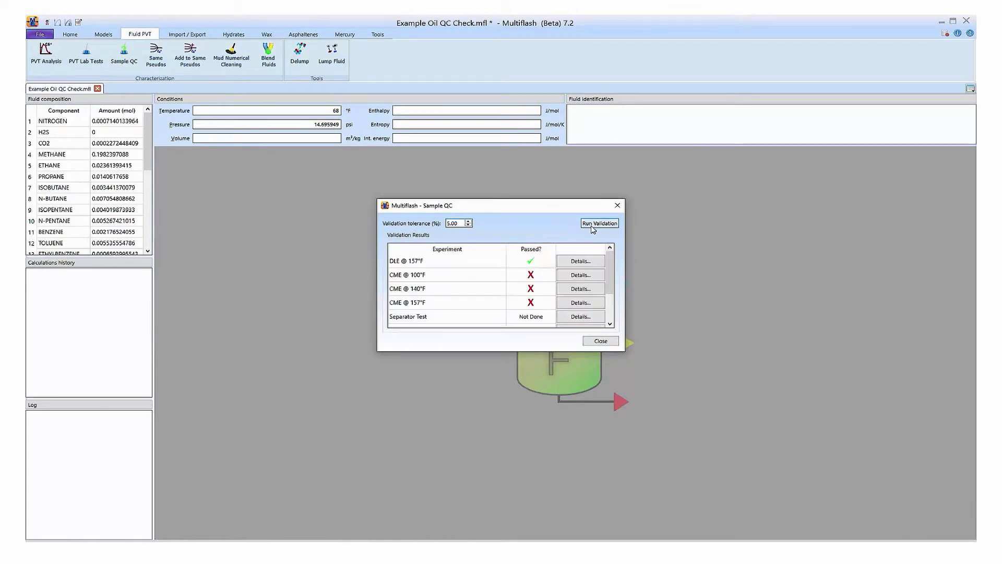
pyautogui.click(581, 261)
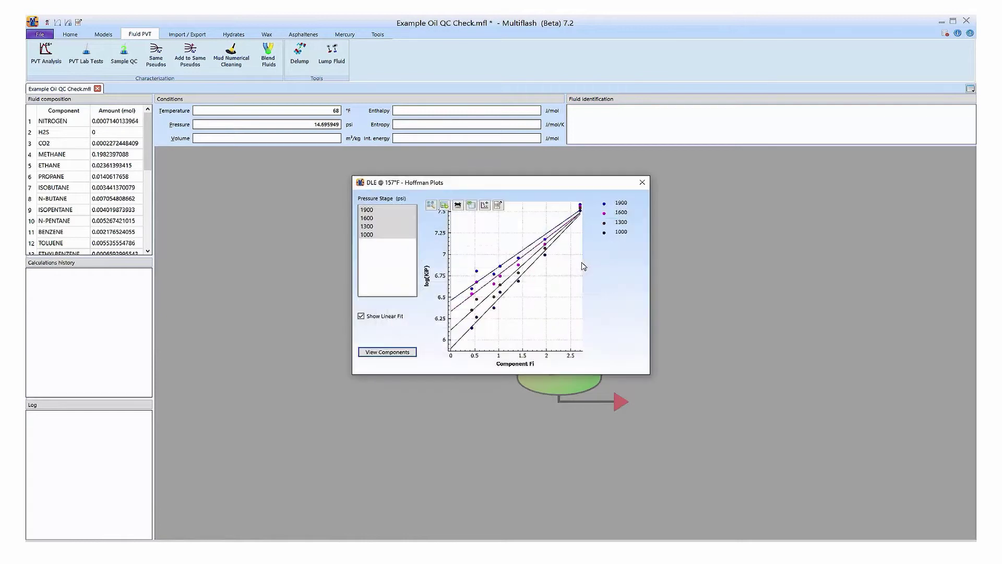
pyautogui.keyDown('ctrl'); pyautogui.click(400, 234); pyautogui.keyUp('ctrl')
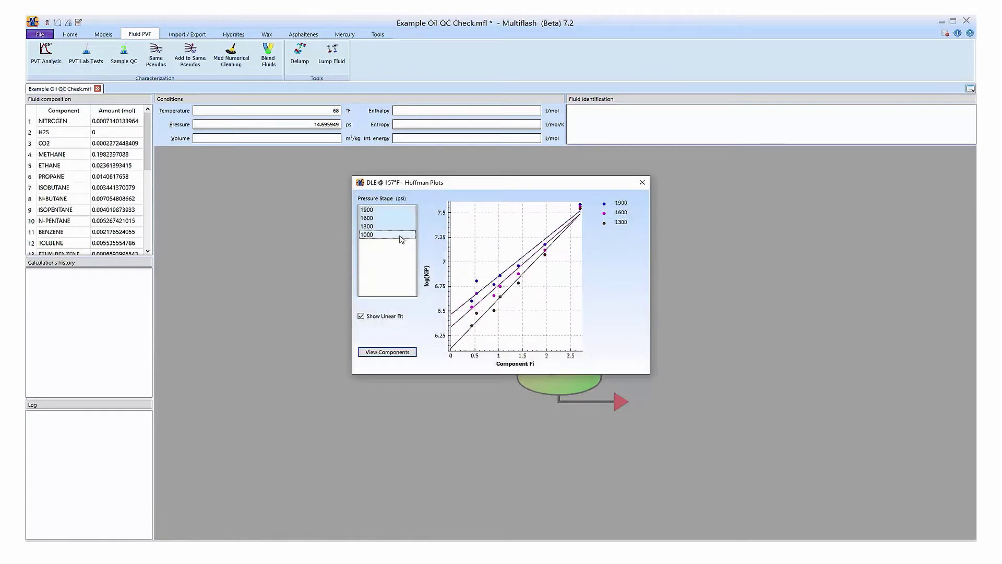
pyautogui.click(642, 182)
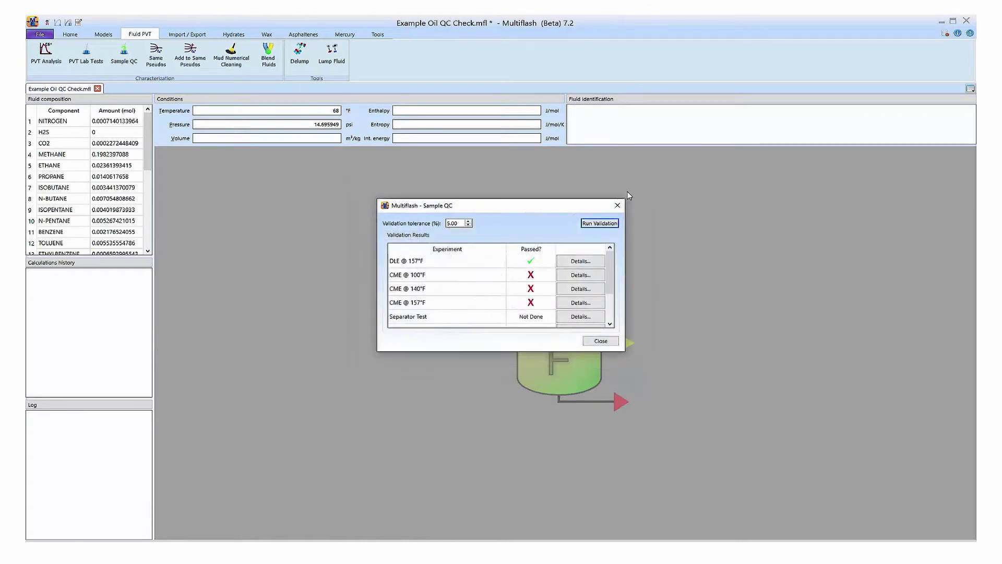
# Inspect the flagged compressibility and Y Factor values in the CME @ 100°F validation details
pyautogui.click(601, 272)
pyautogui.click(604, 257)
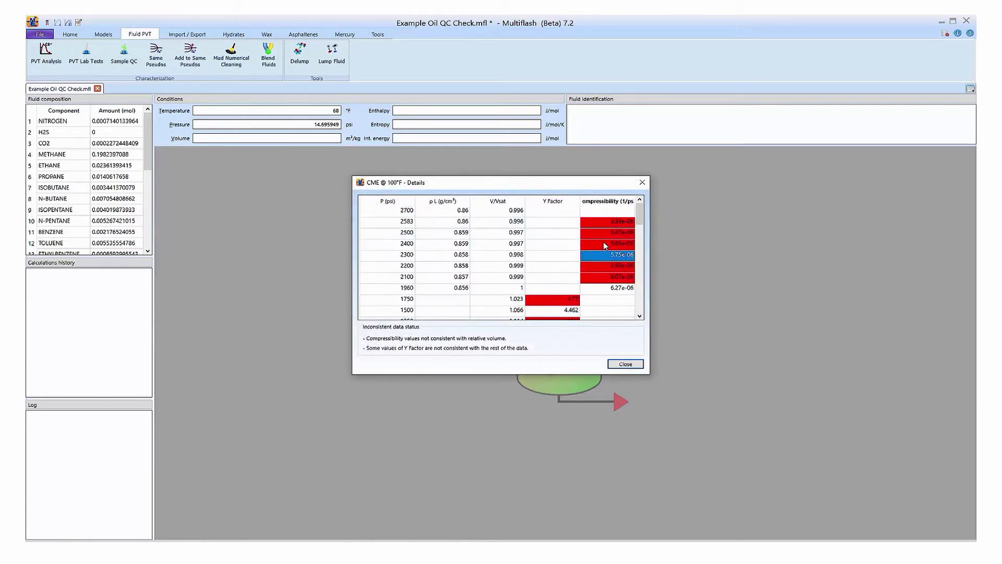
pyautogui.click(570, 299)
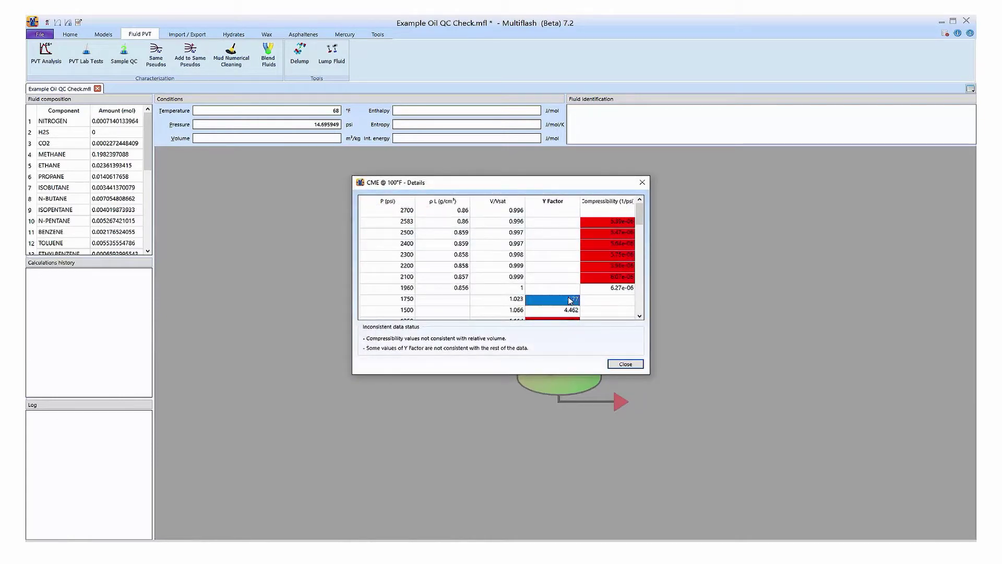
pyautogui.click(642, 182)
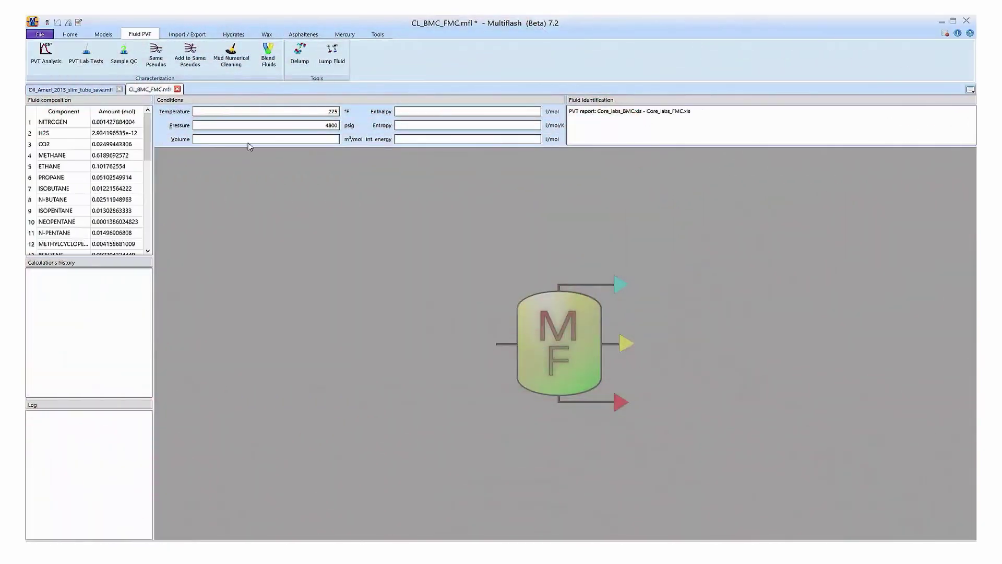
# Accept the model tuning options for the CL_BMC_FMC PVT lab experiments and set the CME @ 275°F V/Vsat fitting weight to 1
pyautogui.click(86, 53)
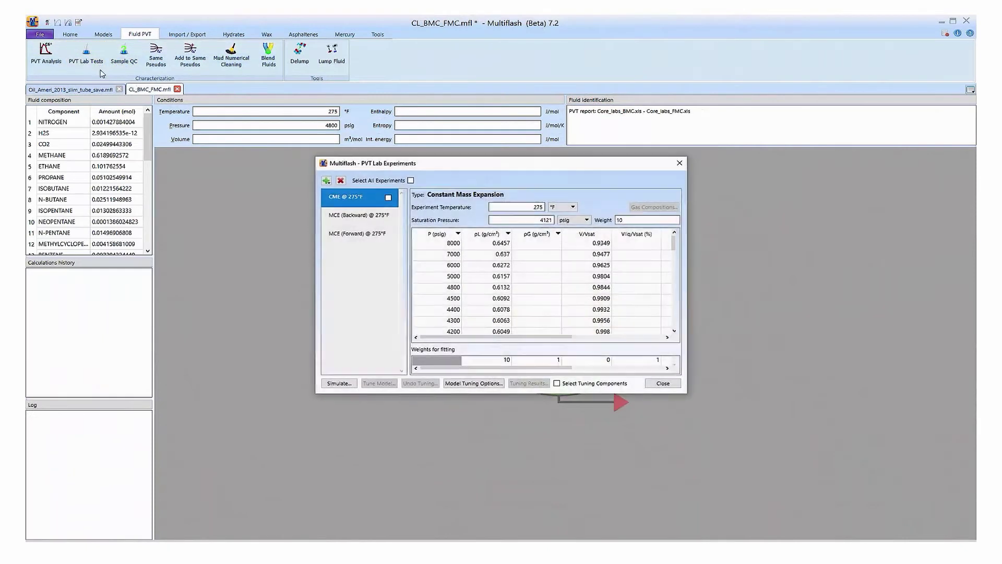
pyautogui.click(473, 384)
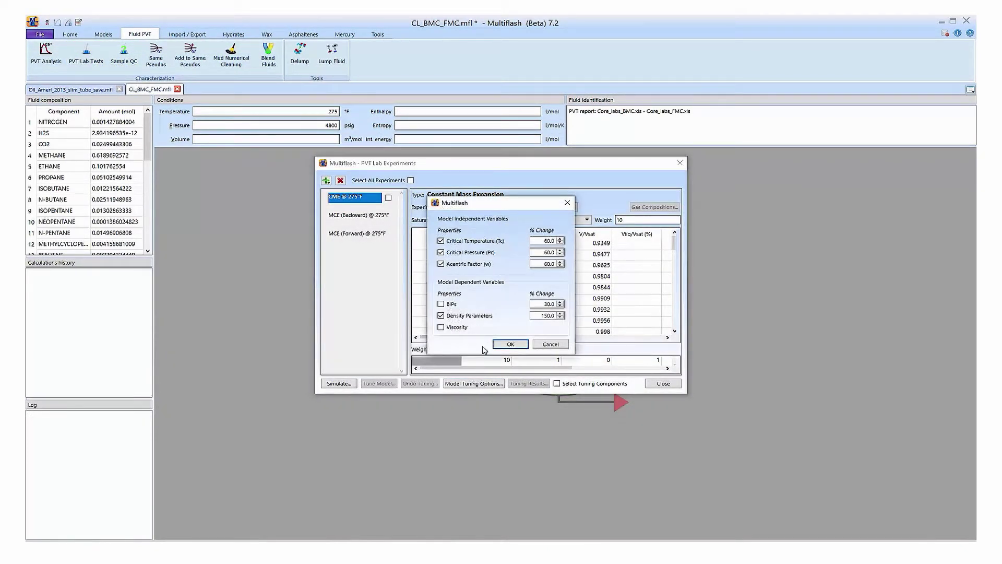
pyautogui.click(509, 345)
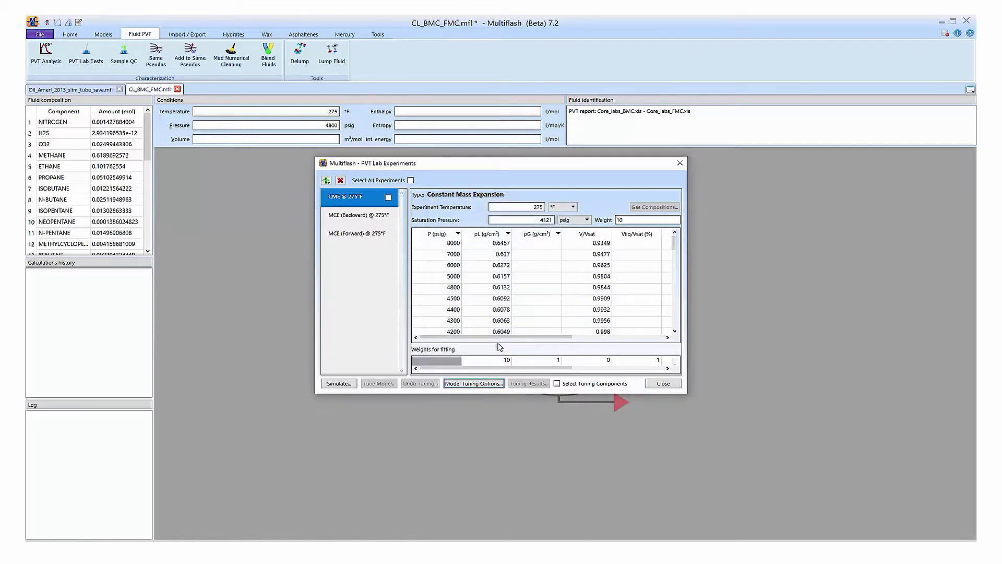
pyautogui.click(603, 362)
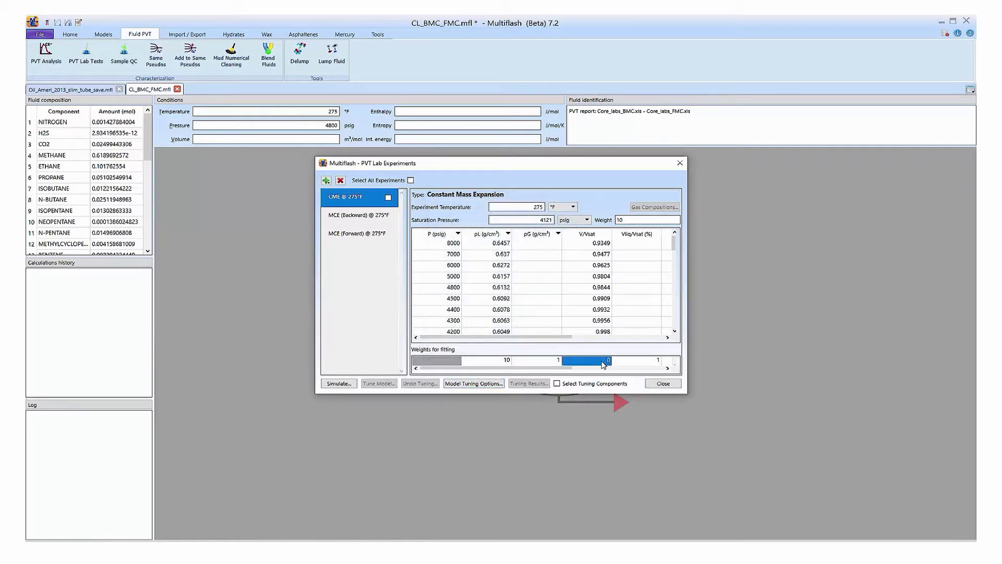
pyautogui.write('1')
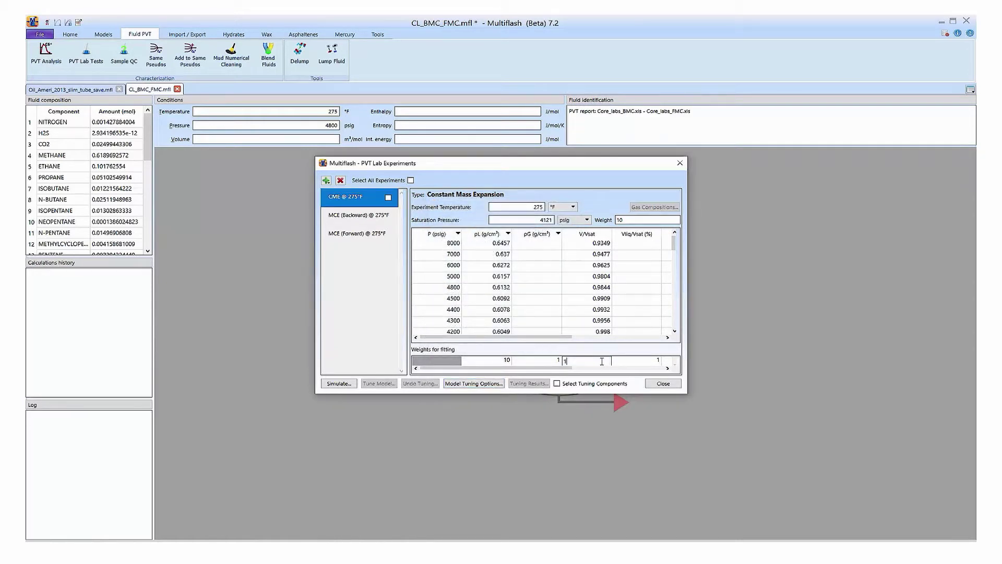
# Tune the model to the CME @ 275°F experiment without storing the fluid in a new tab, and compare the pre-fit and post-fit plots
pyautogui.click(389, 198)
pyautogui.click(385, 384)
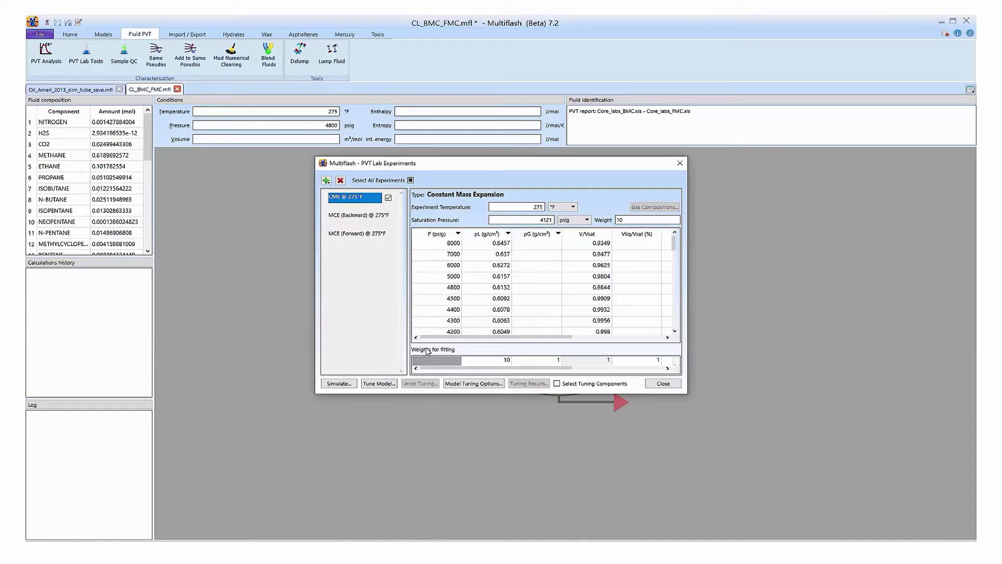
pyautogui.click(526, 294)
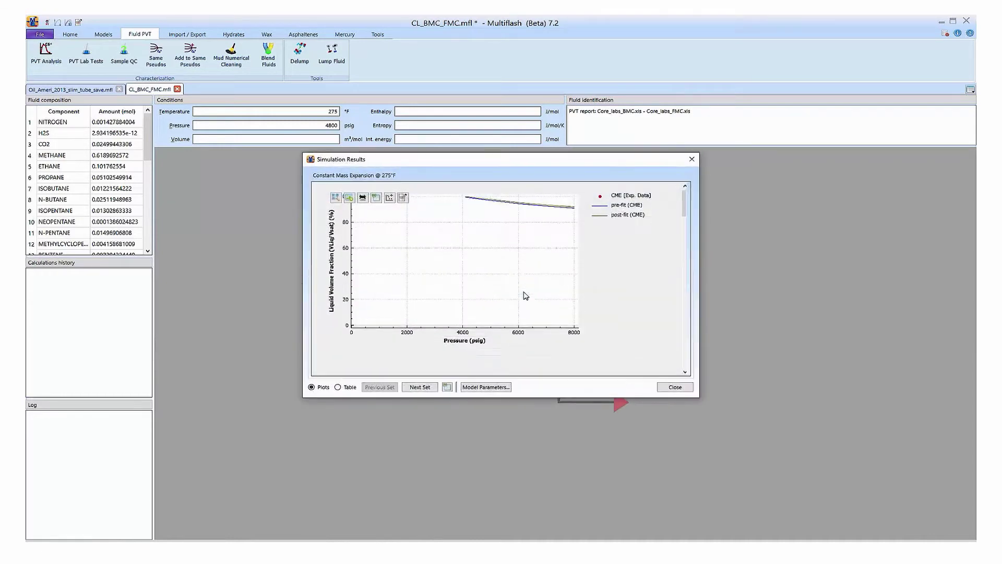
pyautogui.scroll(-5, 525, 299)
pyautogui.scroll(-6, 525, 299)
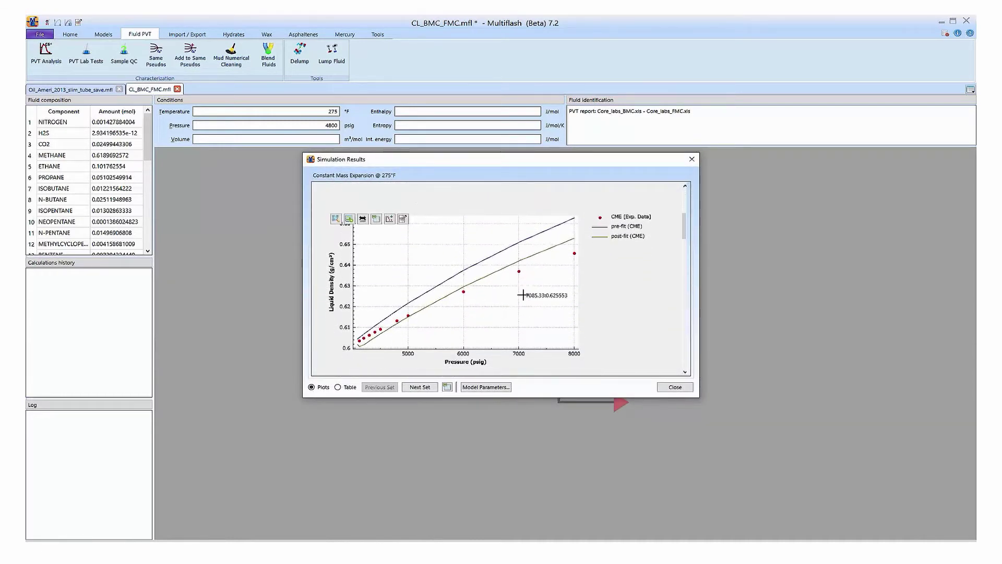
pyautogui.scroll(-6, 525, 297)
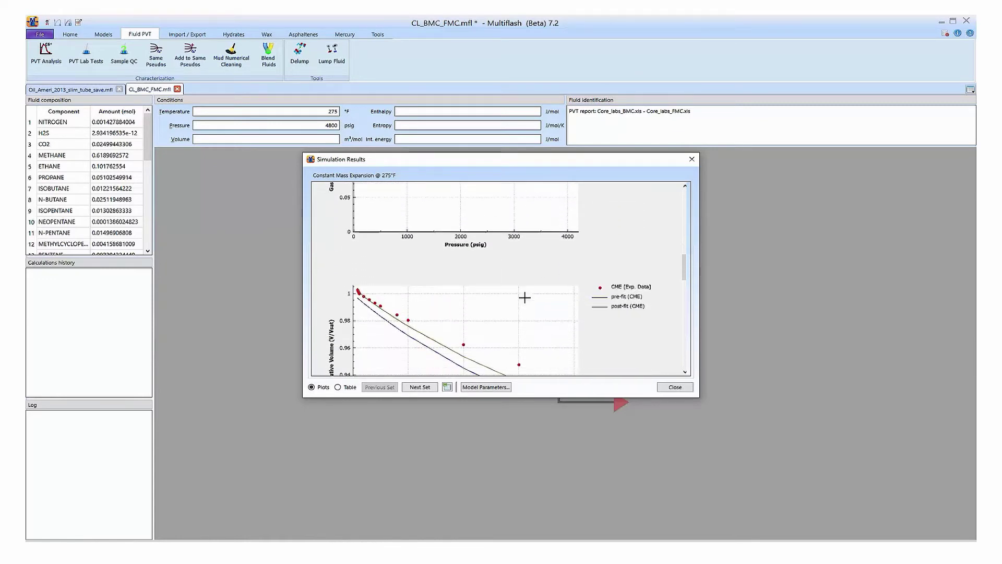
pyautogui.click(674, 387)
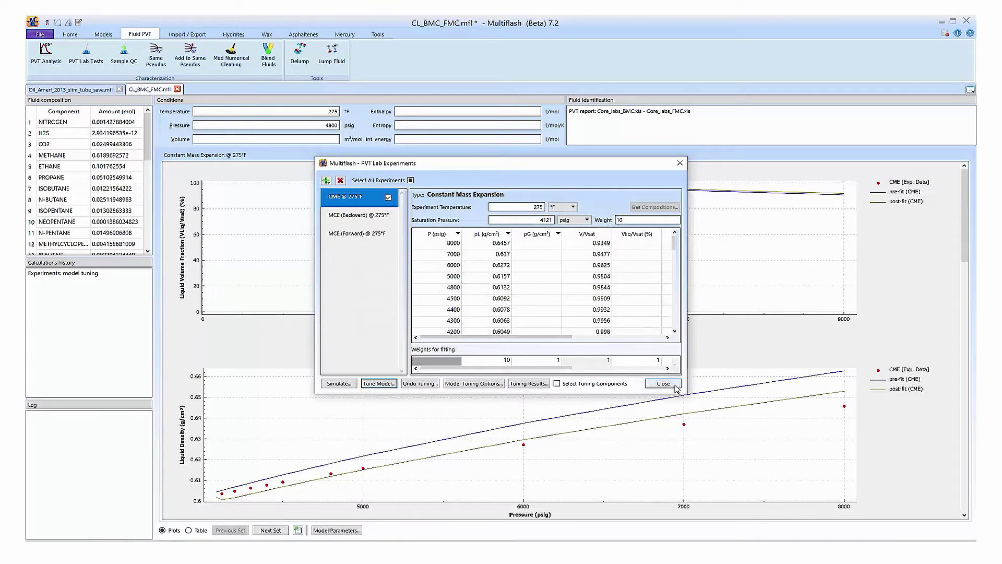
# Simulate the MCE (Backward) and MCE (Forward) experiments at 275°F and review the forward plots against the experimental data
pyautogui.click(374, 233)
pyautogui.click(382, 211)
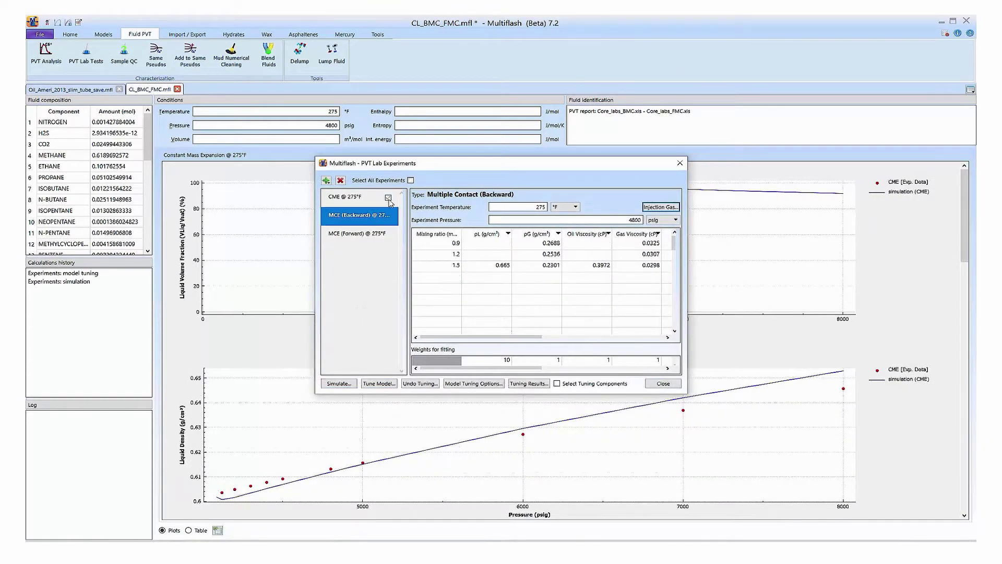
pyautogui.click(373, 233)
pyautogui.click(335, 383)
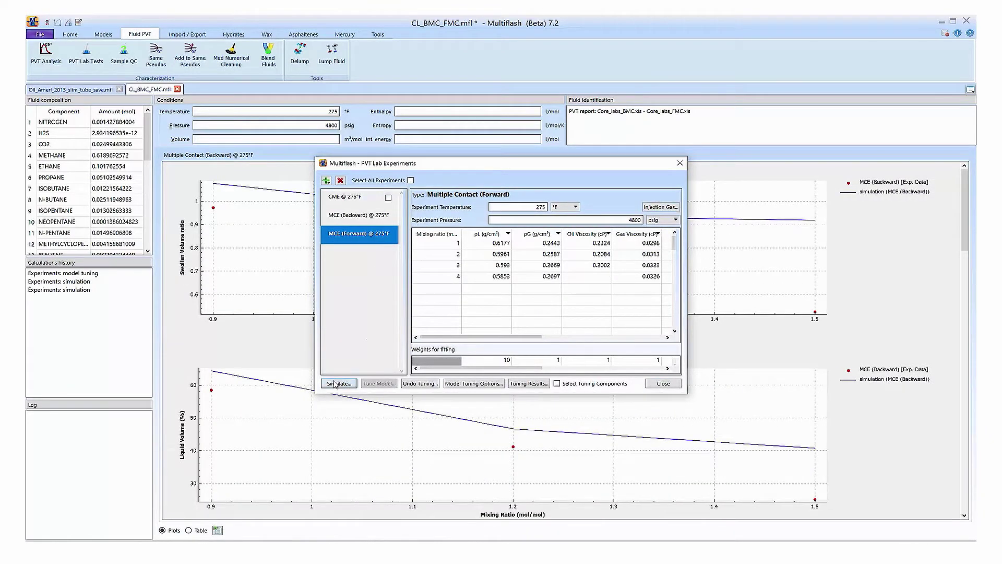
pyautogui.scroll(-5, 388, 326)
pyautogui.scroll(-6, 388, 326)
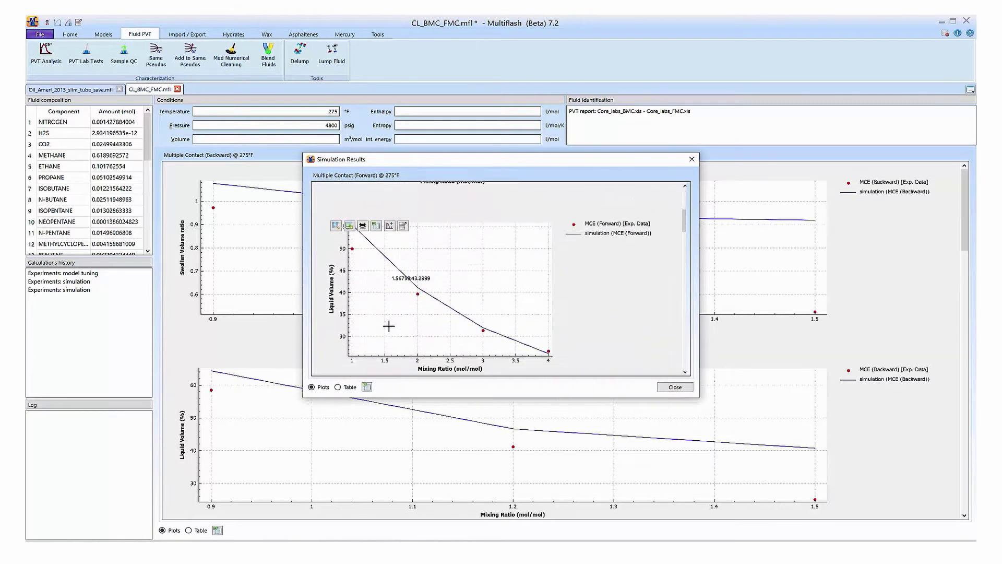
pyautogui.scroll(-5, 388, 326)
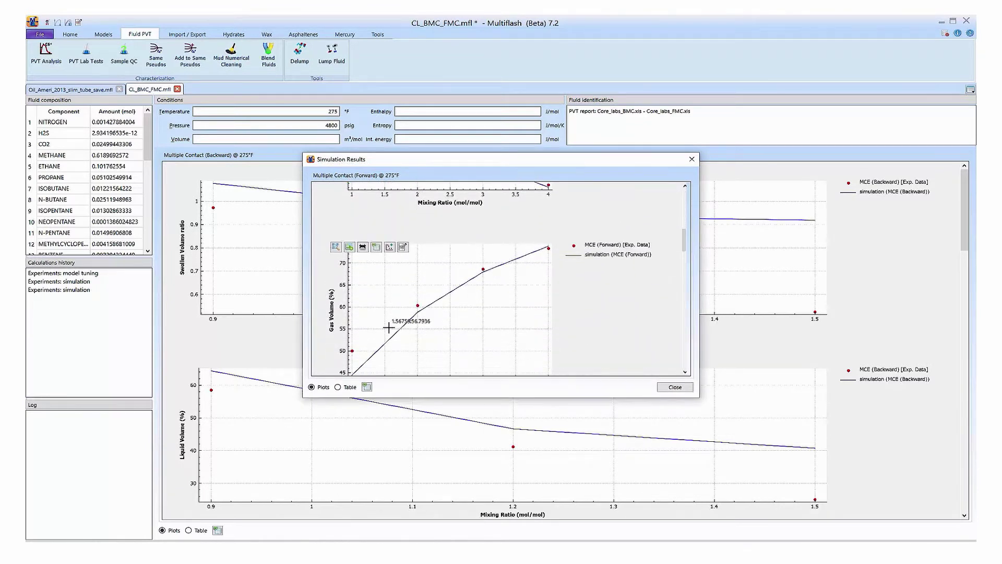
pyautogui.scroll(-1, 390, 334)
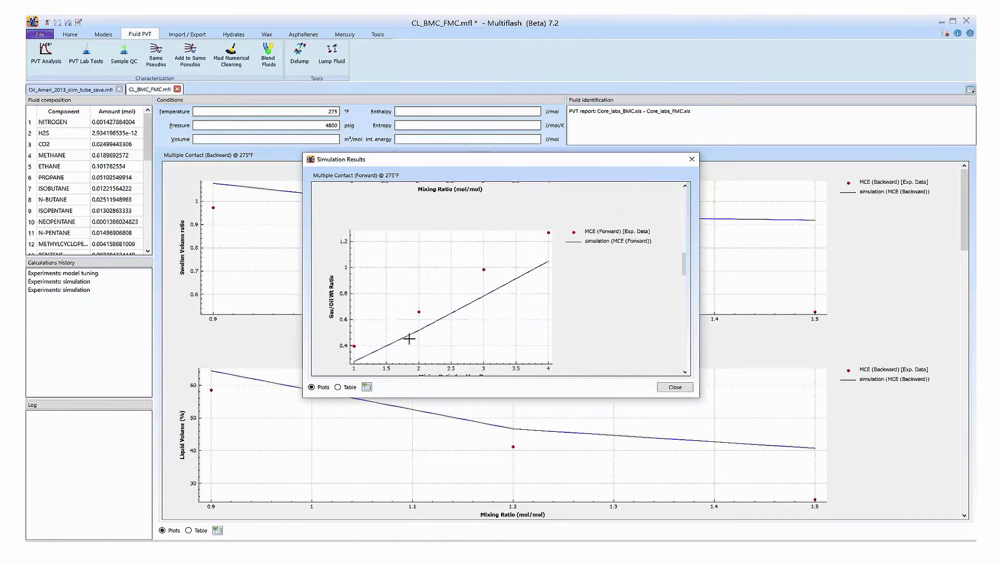
pyautogui.click(675, 387)
pyautogui.click(836, 441)
# In Oil_Ameri_2013_slim_tube_save.mfl, simulate the DLE @ 210°F experiment and review its result plots
pyautogui.click(70, 89)
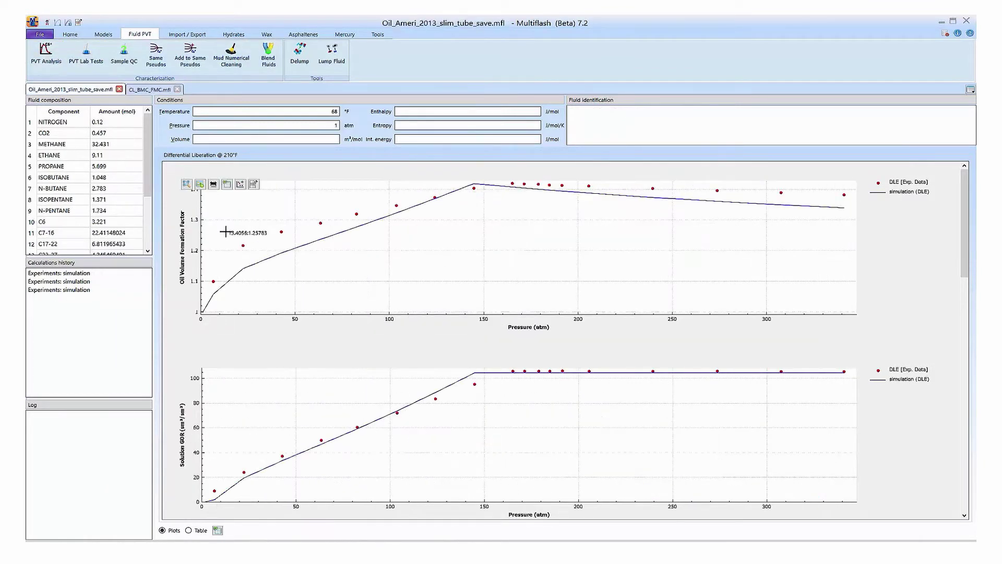
pyautogui.click(86, 54)
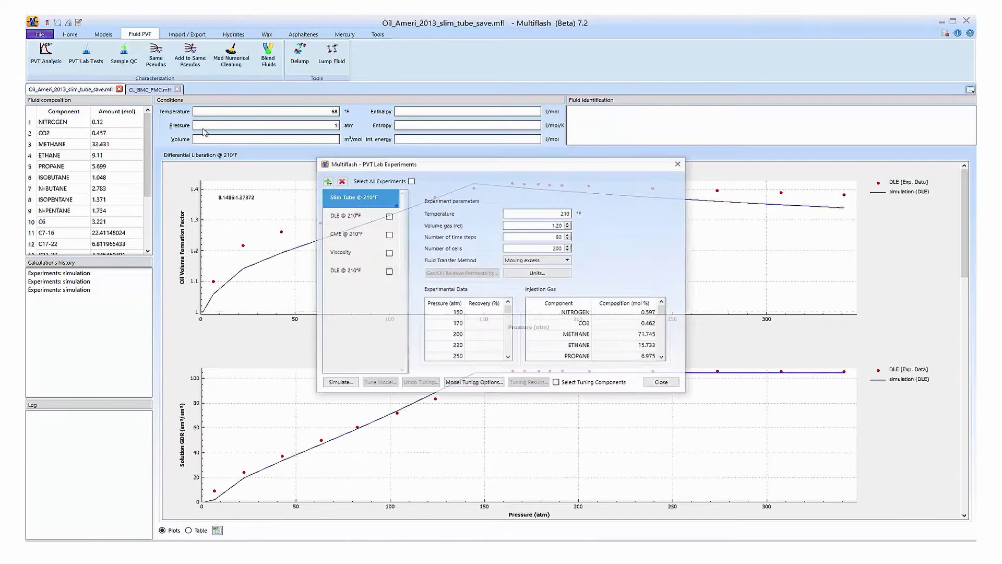
pyautogui.click(347, 218)
pyautogui.click(339, 383)
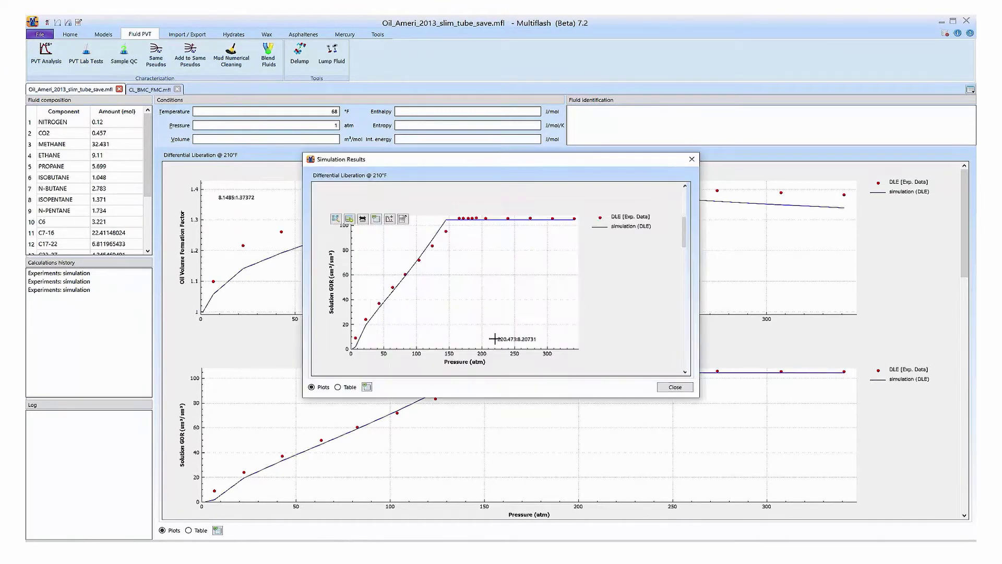
pyautogui.scroll(-1, 495, 339)
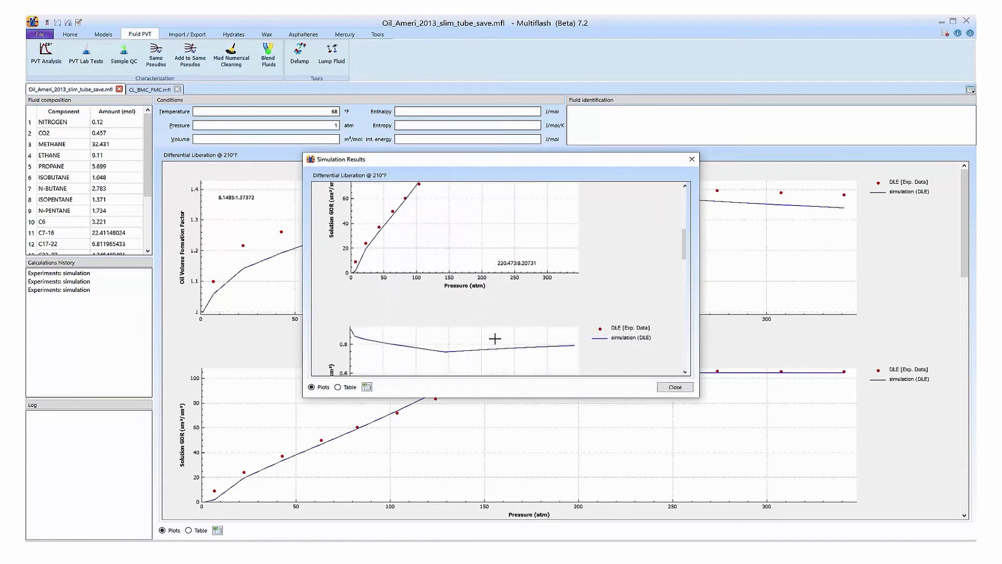
pyautogui.click(675, 387)
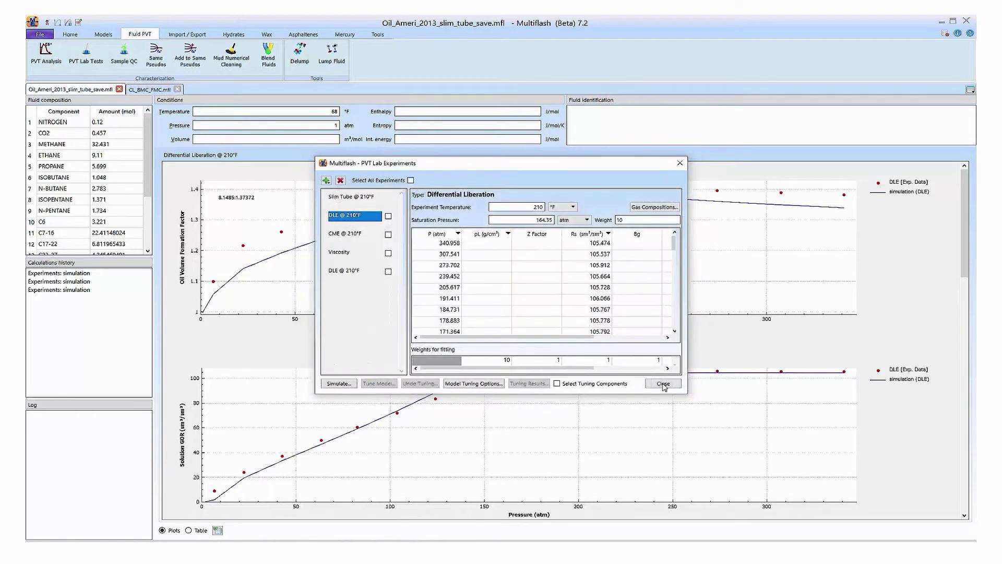
# Simulate the CME and Slim Tube experiments at 210°F and enlarge the slim tube results window
pyautogui.click(366, 233)
pyautogui.click(364, 201)
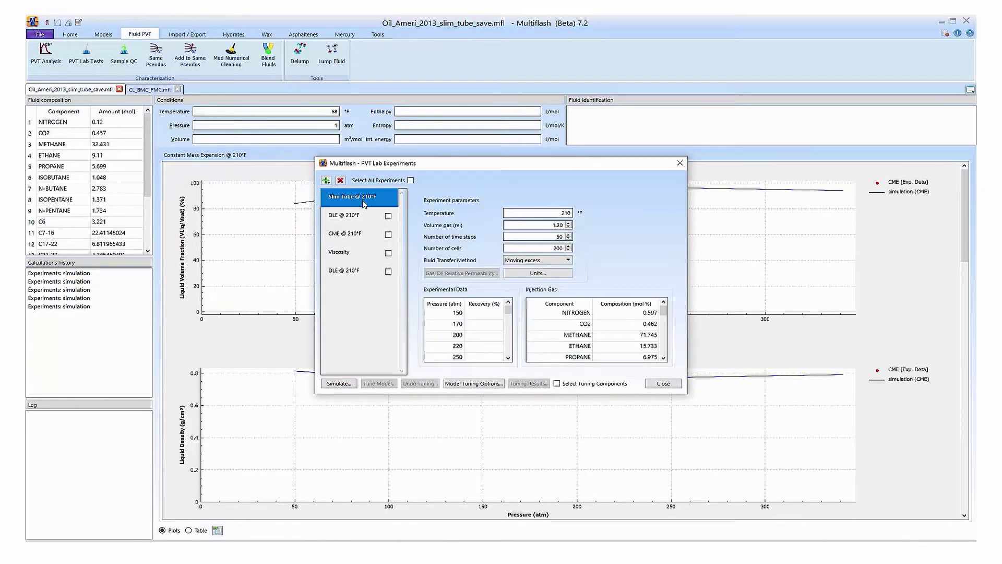
pyautogui.click(353, 384)
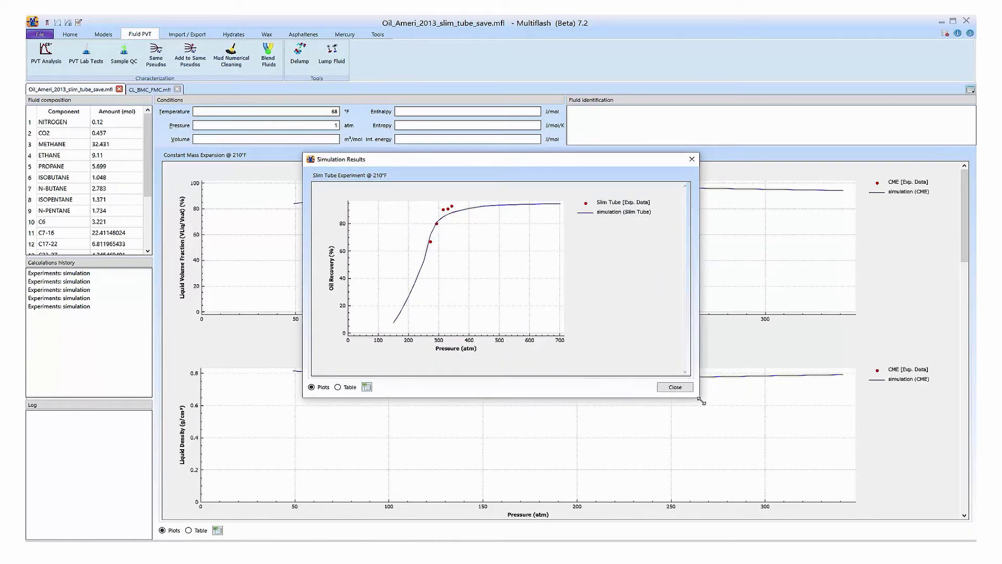
pyautogui.moveTo(701, 400); pyautogui.dragTo(807, 459)
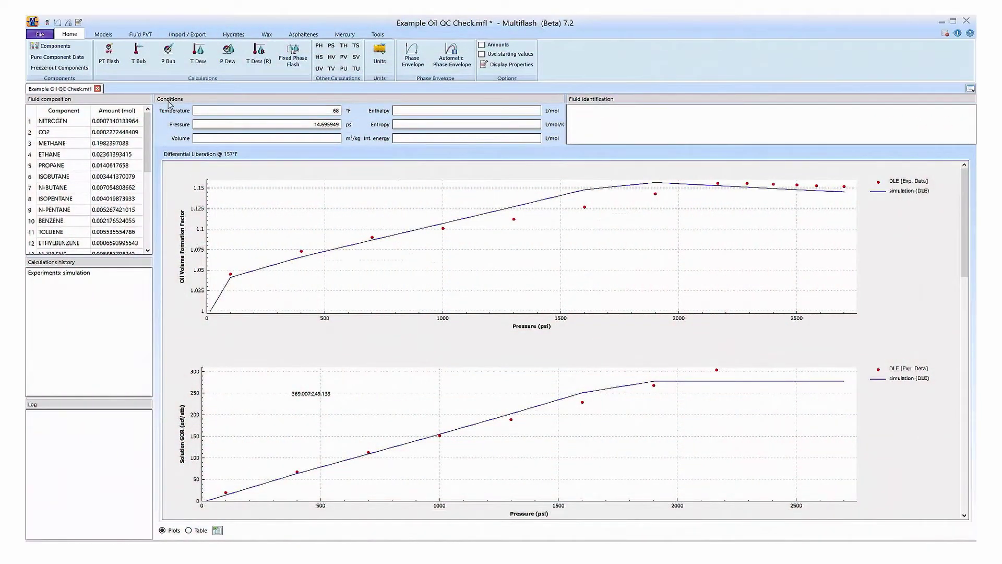
# Tune the Example Oil QC Check model to all its PVT lab experiments without storing the fluid in a new tab, and review the fit plots
pyautogui.click(140, 33)
pyautogui.click(118, 48)
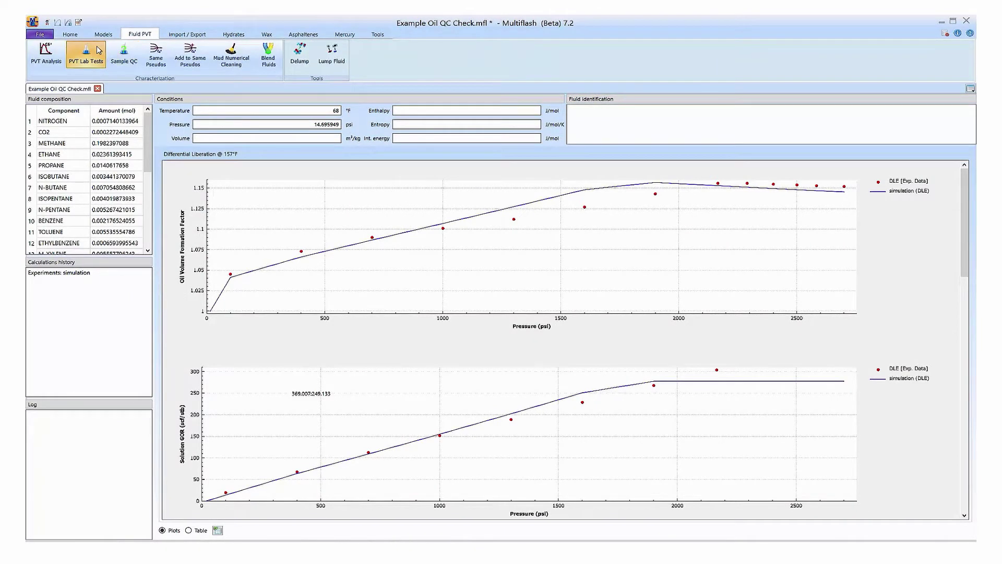
pyautogui.click(411, 181)
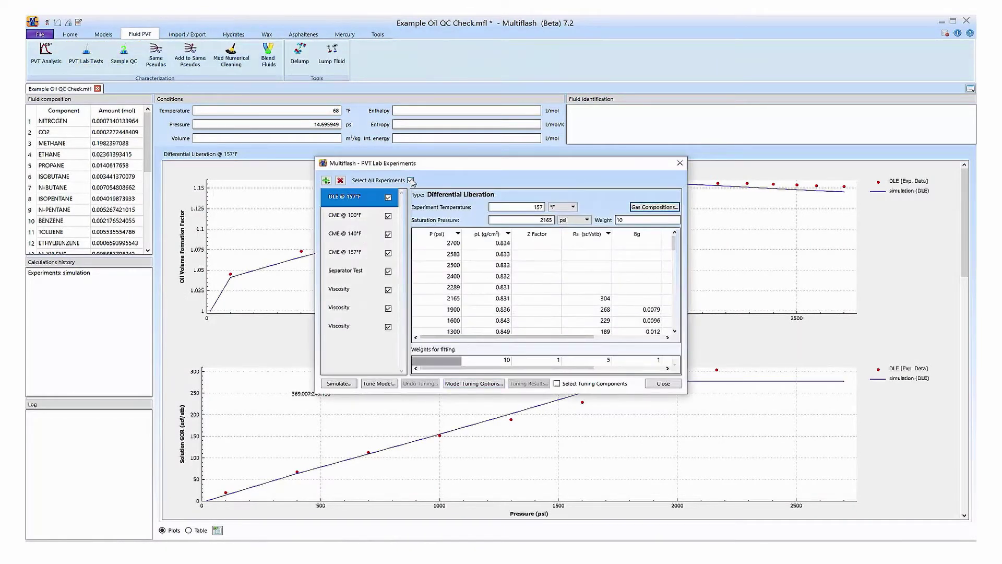
pyautogui.click(387, 383)
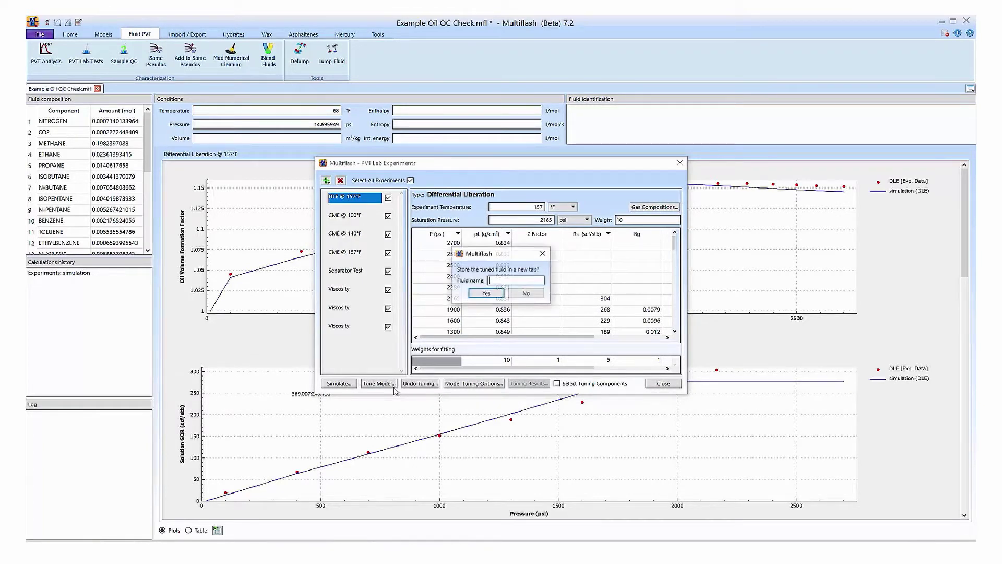
pyautogui.click(528, 295)
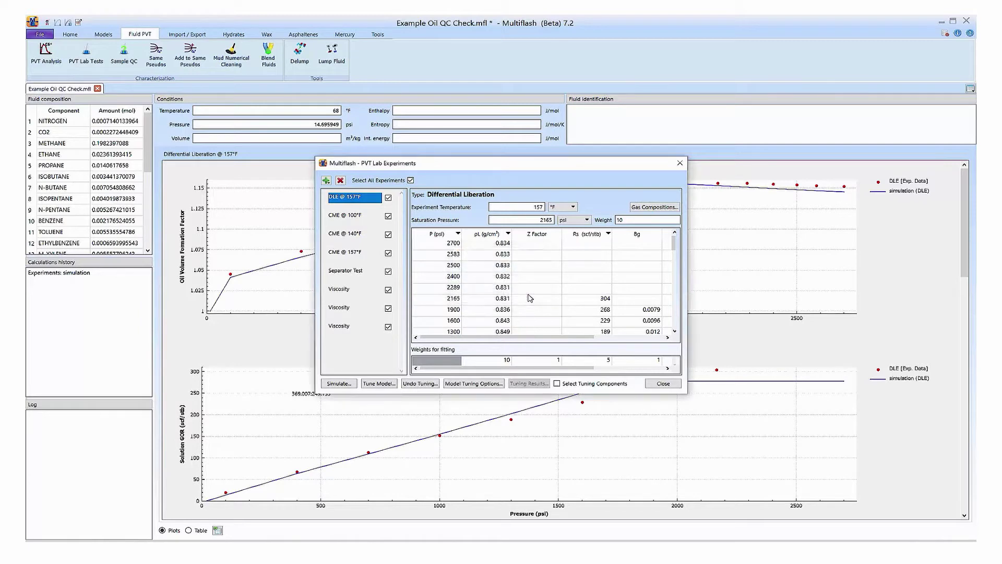
pyautogui.scroll(-5, 530, 298)
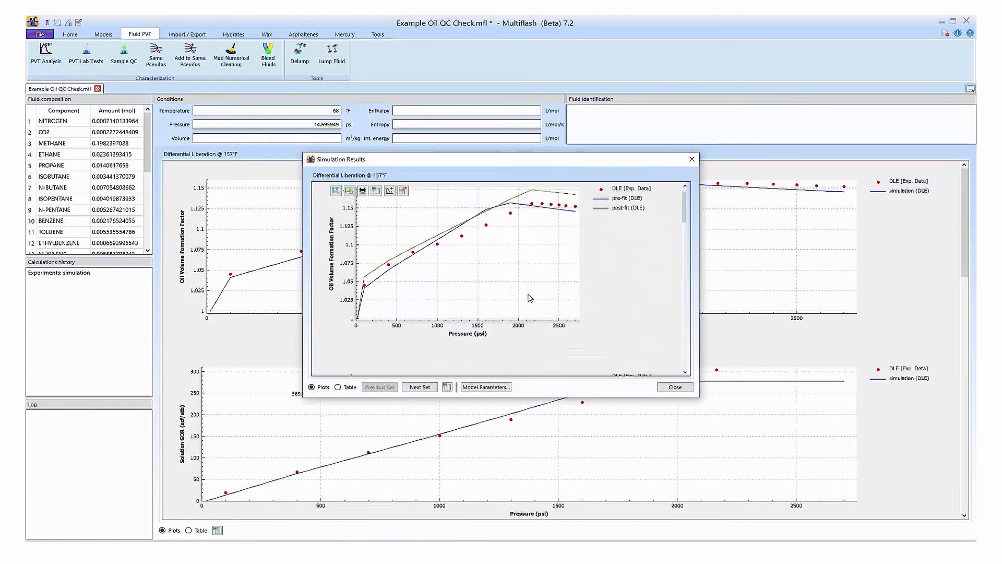
# Review the pre-fit and post-fit plots of the remaining result sets, from differential liberation at 157°F through constant mass expansion to viscosity
pyautogui.scroll(-3, 522, 295)
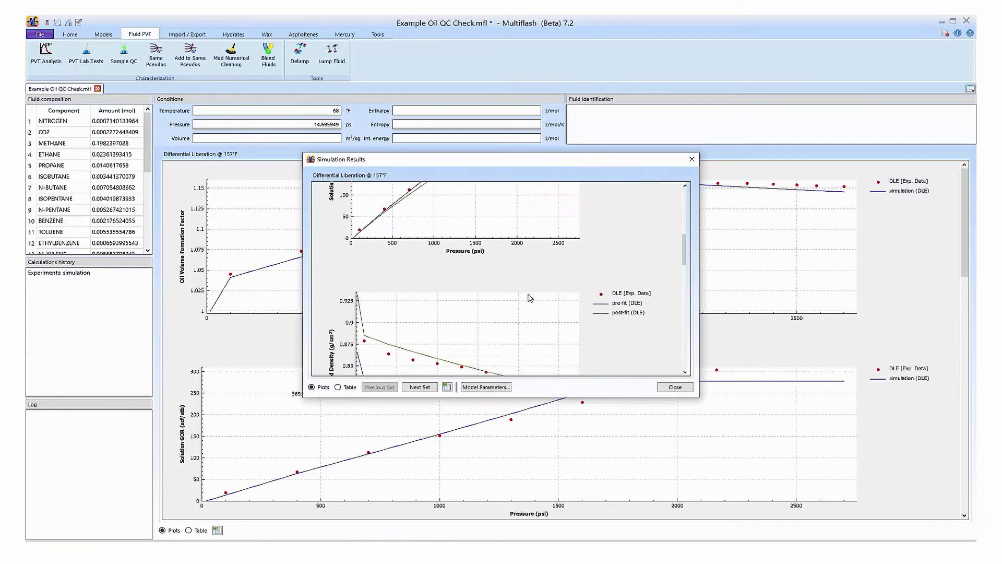
pyautogui.click(430, 386)
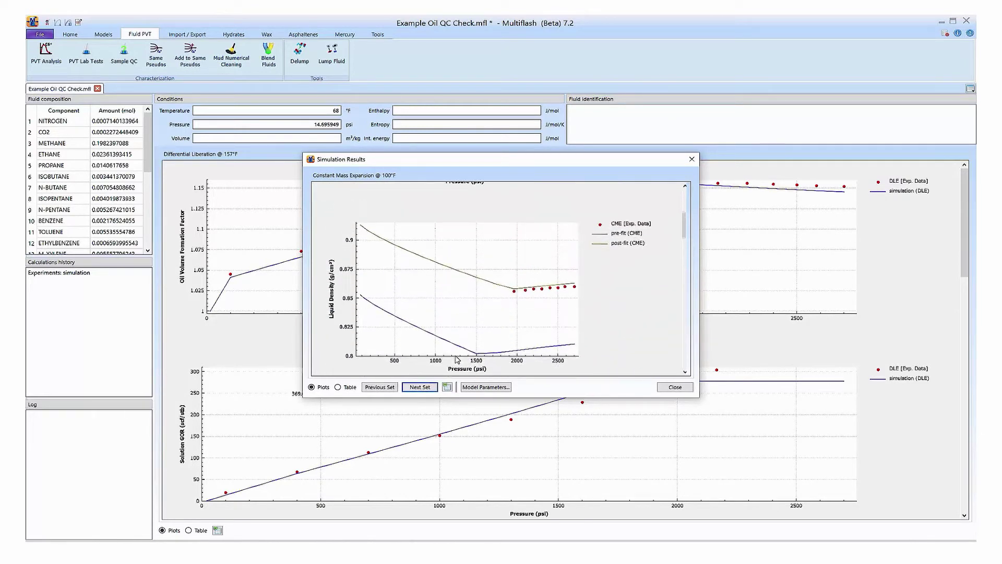
pyautogui.click(430, 387)
pyautogui.scroll(5, 448, 364)
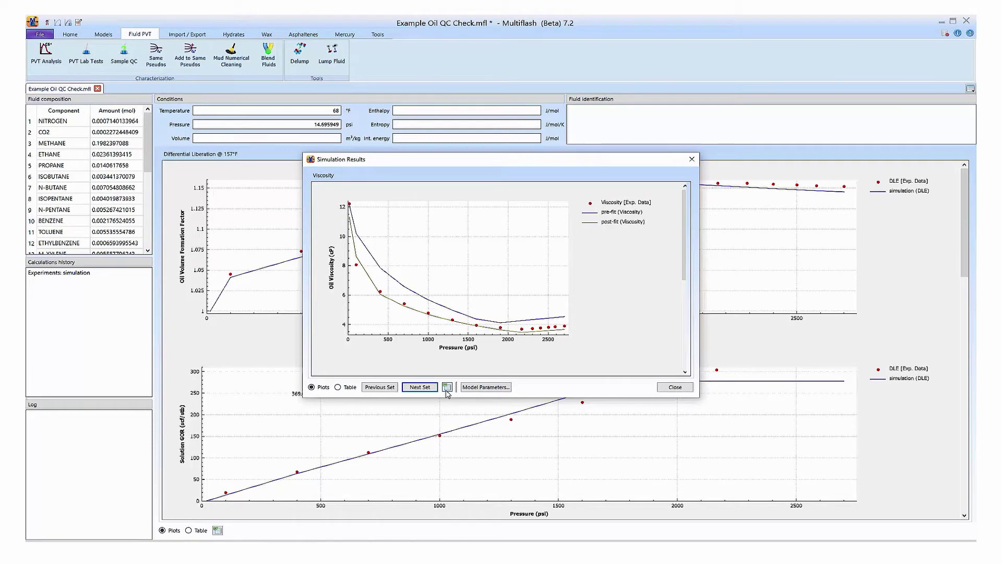
# Export the tuning results to Excel and look through the saturation, separator test and CME sheets at 157°F, 140°F and 100°F
pyautogui.click(447, 386)
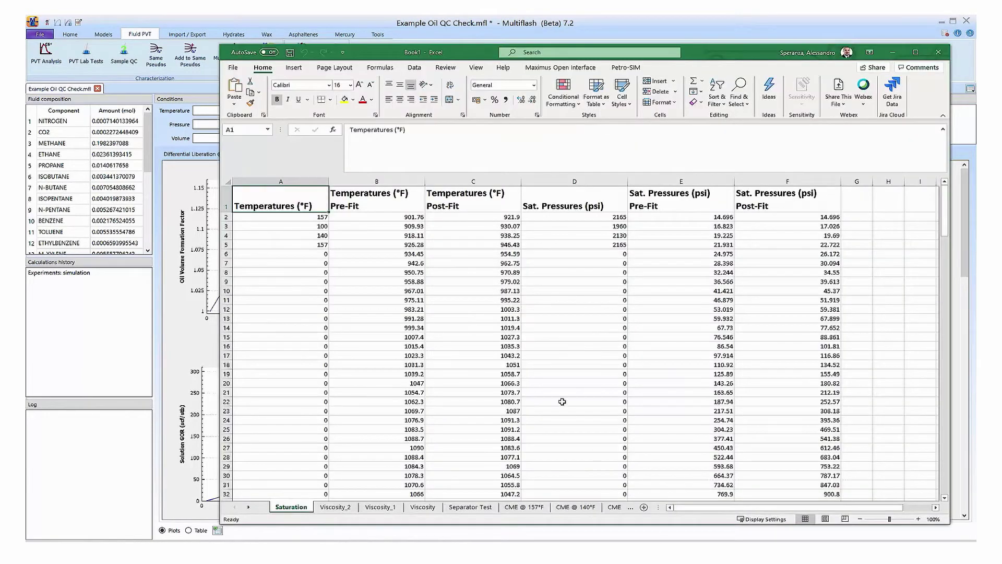
pyautogui.scroll(-1, 555, 391)
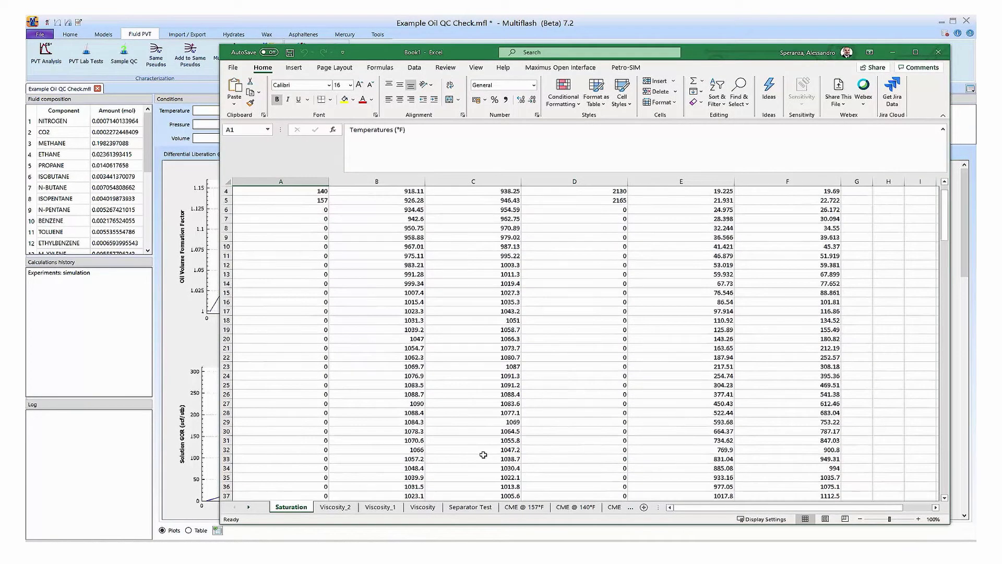
pyautogui.click(470, 506)
pyautogui.click(524, 507)
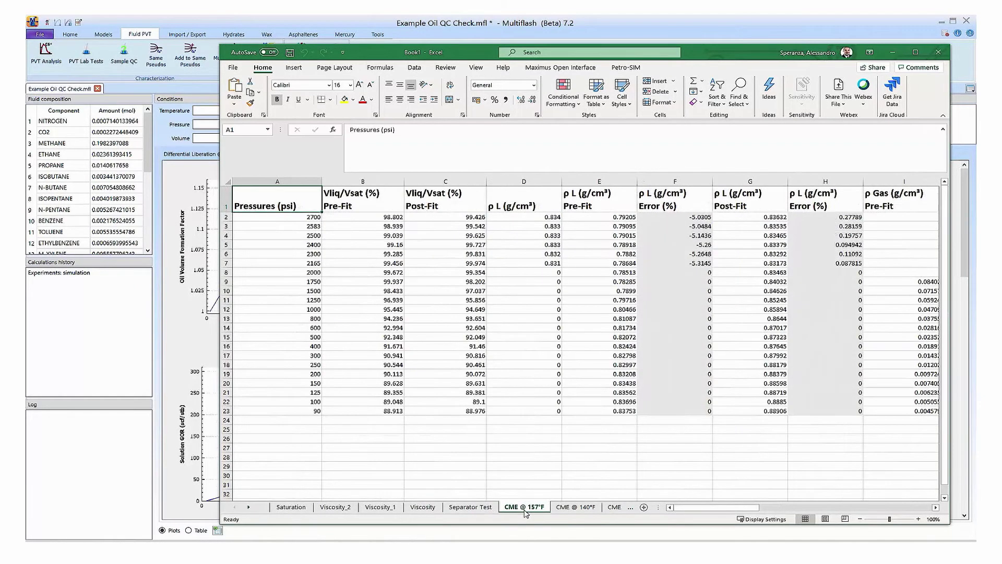
pyautogui.click(564, 506)
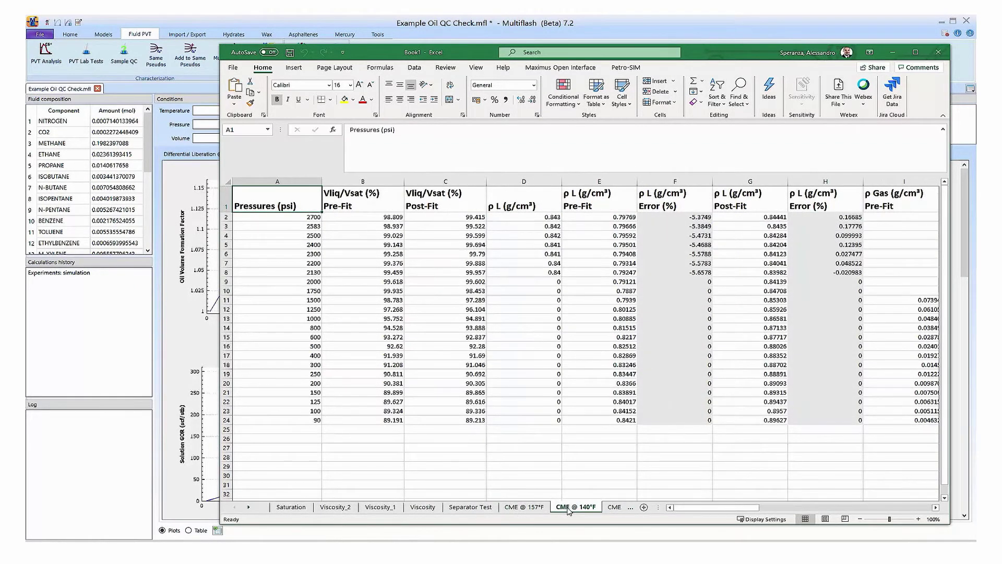
pyautogui.click(613, 507)
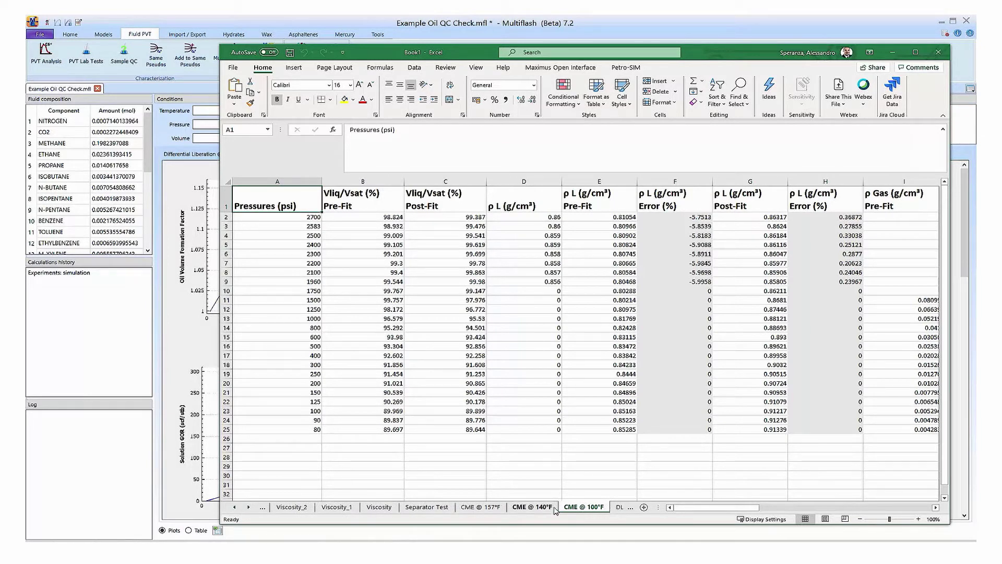
pyautogui.click(532, 507)
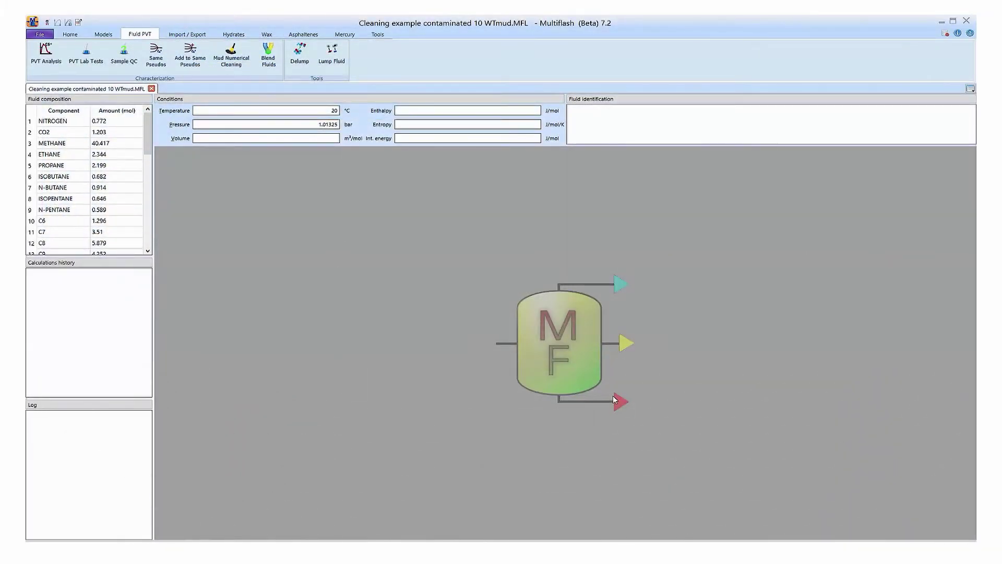
# Start a mud numerical cleaning with Cleaning example contaminated 10 WTmud as the contaminated fluid file
pyautogui.click(230, 53)
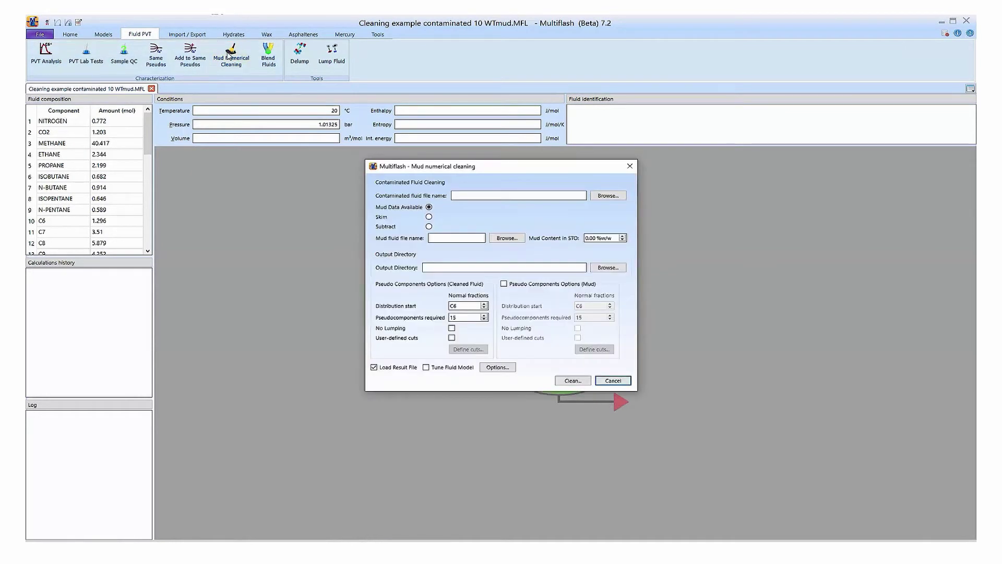
pyautogui.click(596, 195)
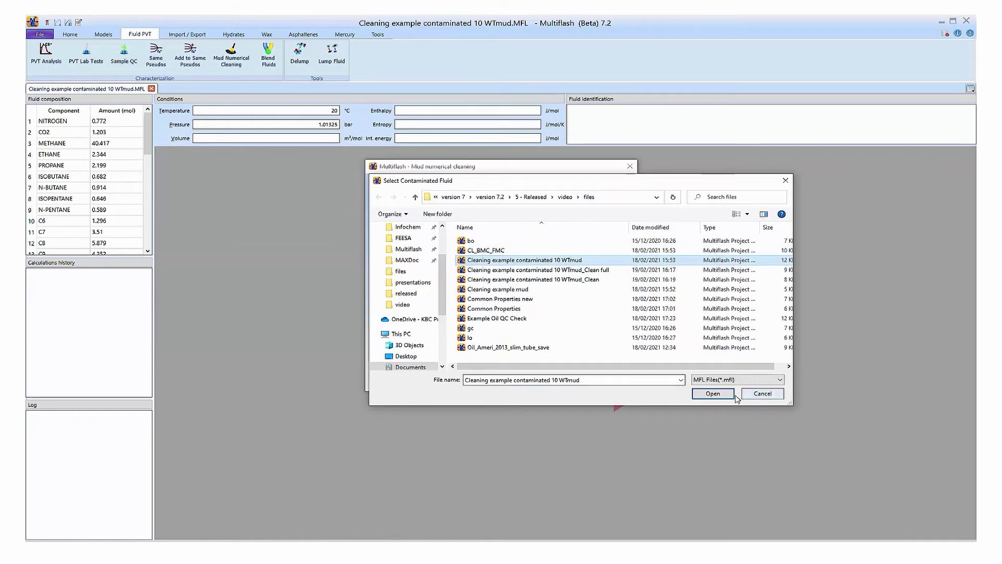
pyautogui.click(713, 393)
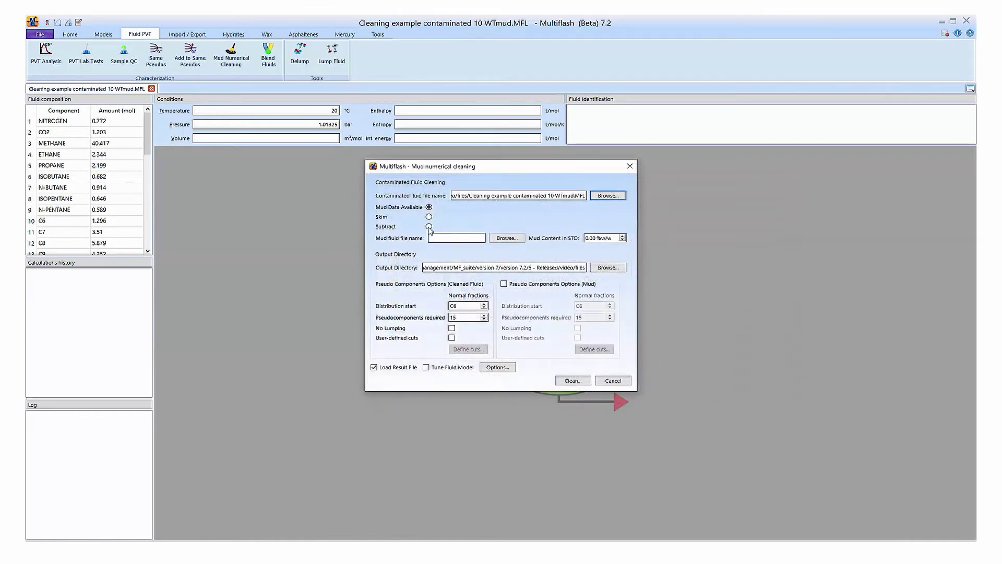
# Choose the Subtract cleaning method and load Cleaning example mud as the mud fluid file
pyautogui.click(429, 227)
pyautogui.click(501, 241)
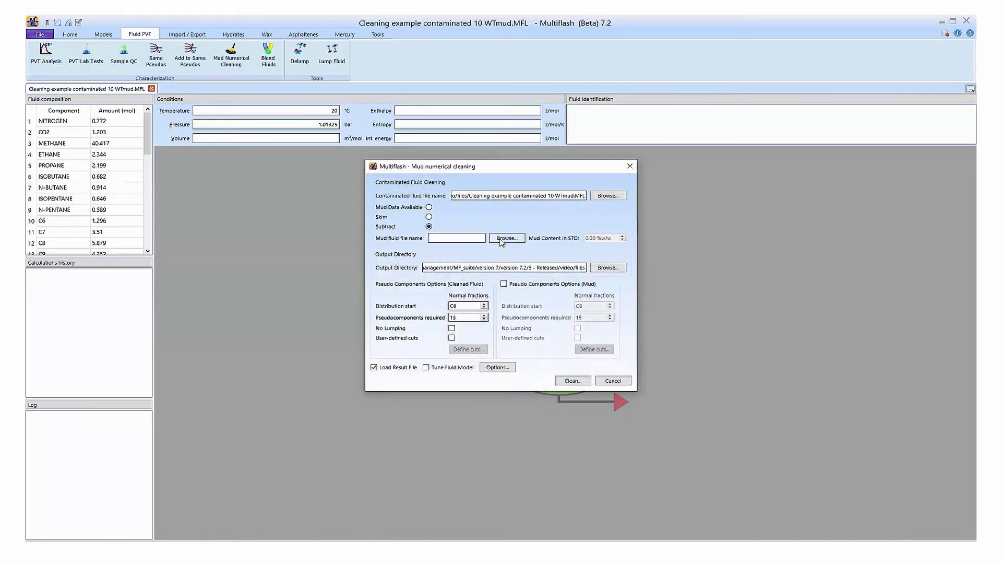
pyautogui.click(509, 290)
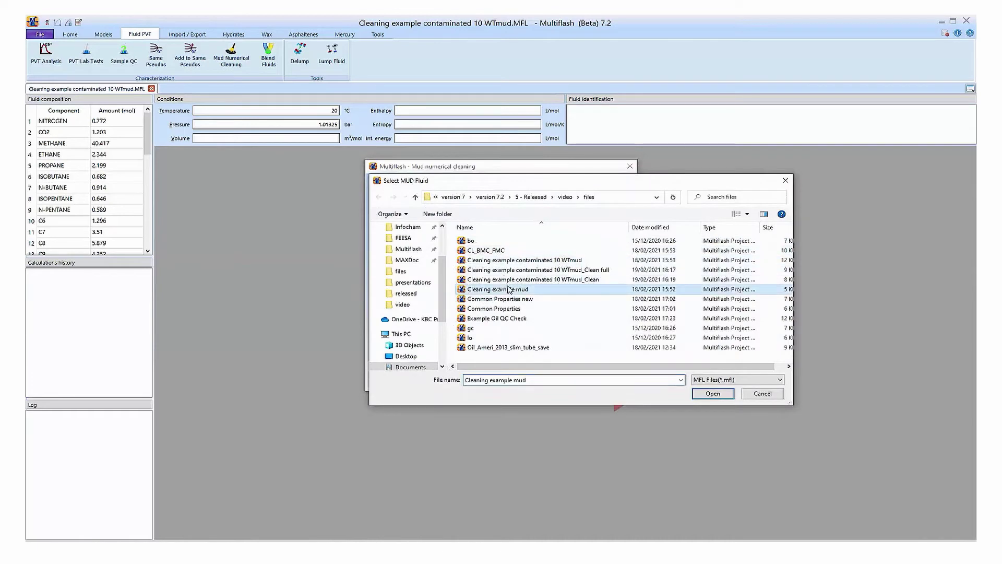
pyautogui.click(702, 394)
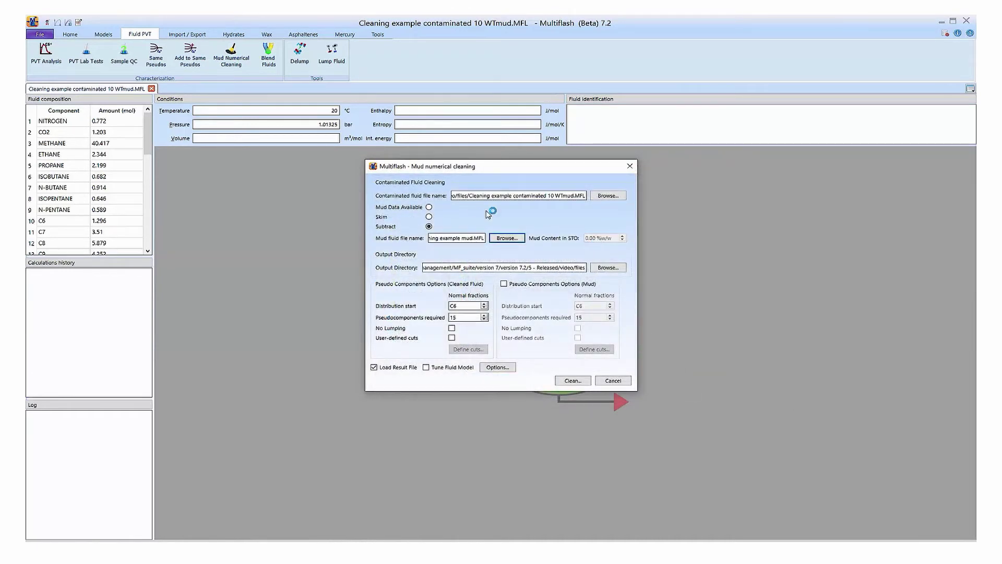
# Clean the contaminated fluid with the Skim method and look through the cleaned fluid's composition
pyautogui.click(429, 217)
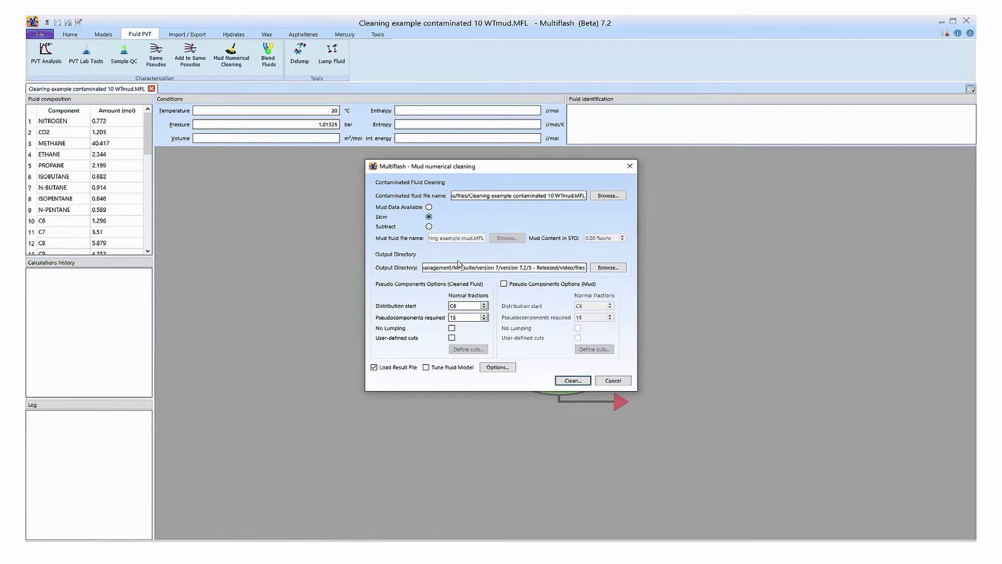
pyautogui.click(560, 380)
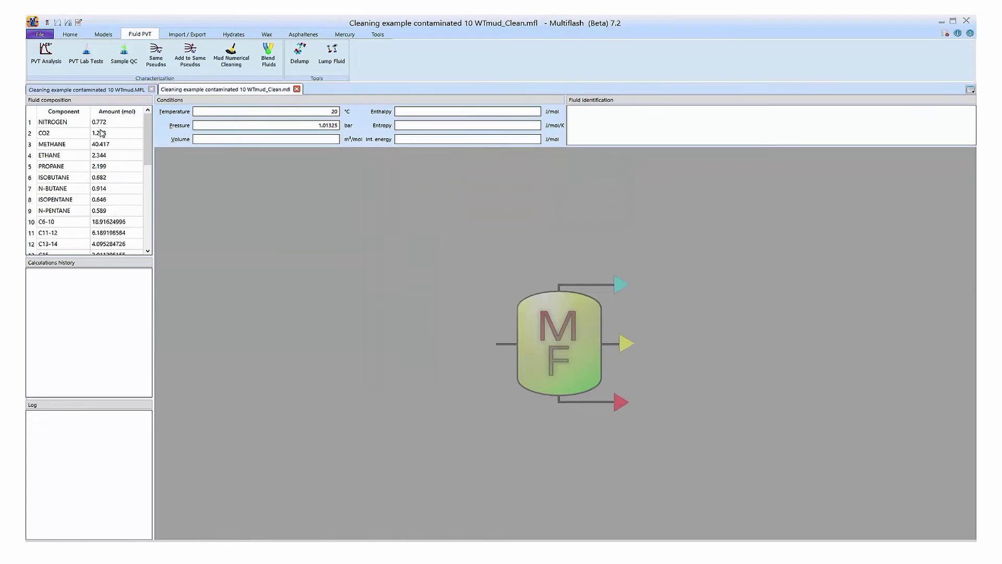
pyautogui.scroll(-4, 125, 166)
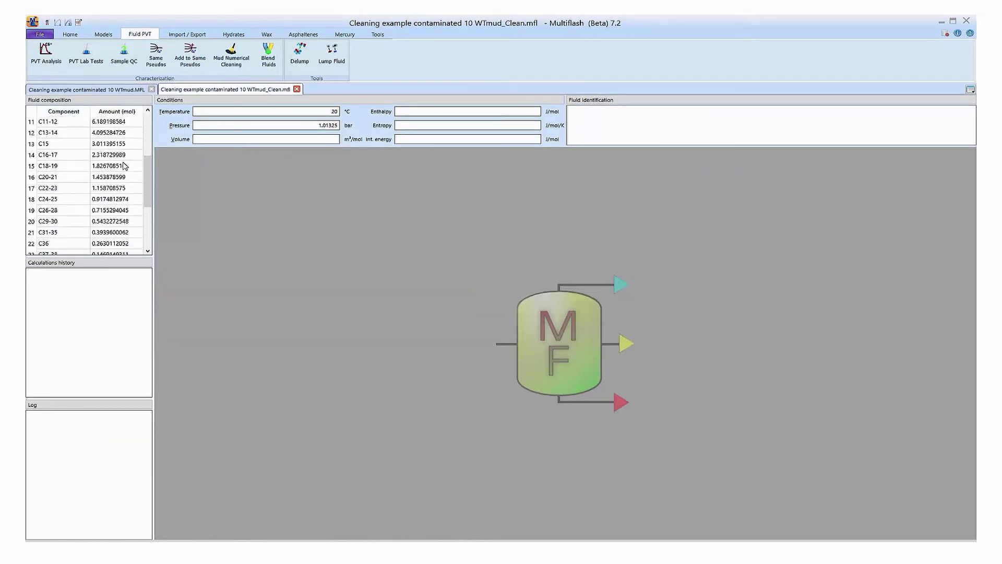
pyautogui.scroll(-2, 126, 166)
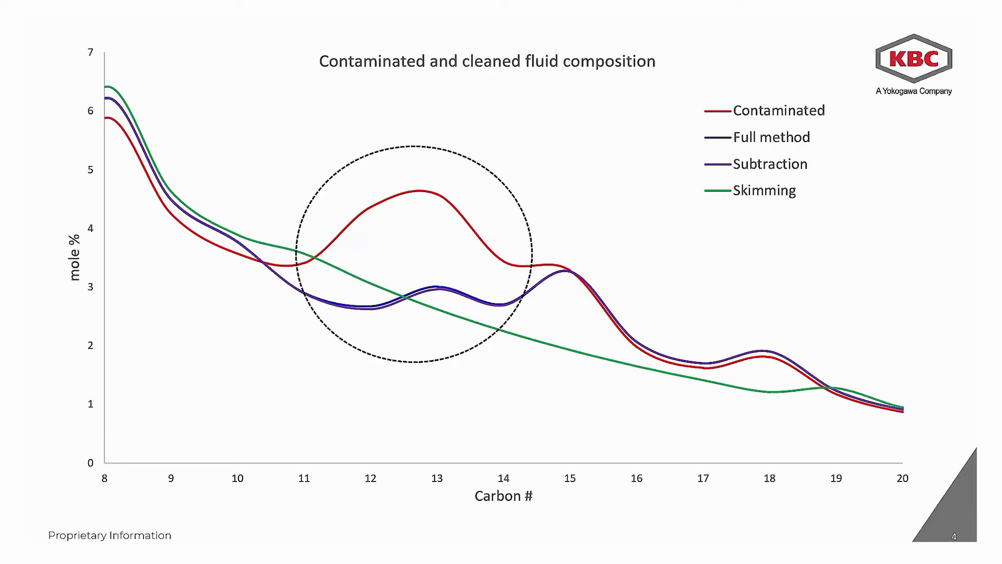
pyautogui.press('Right')
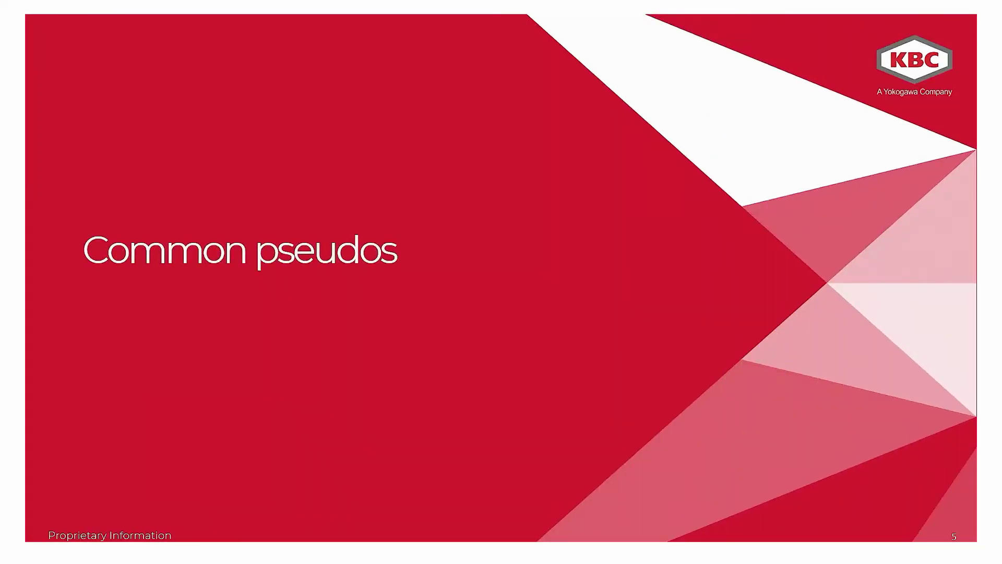
pyautogui.press('Right')
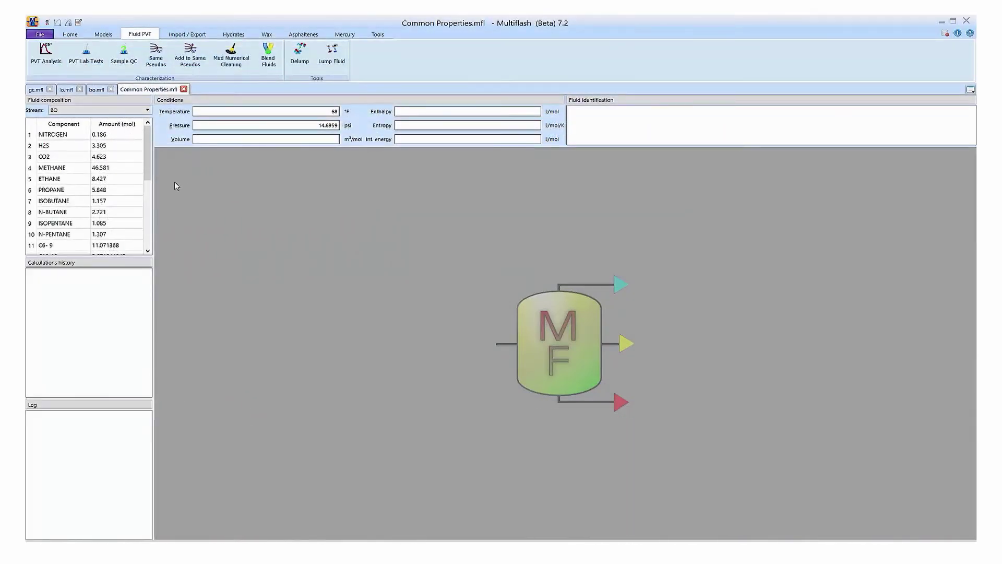
# Plot the vapour-liquid phase envelope of the BO stream in Common Properties.mfl and show the envelope's phase settings
pyautogui.moveTo(147, 151)
pyautogui.mouseDown()
pyautogui.moveTo(147, 205)
pyautogui.moveTo(145, 161)
pyautogui.mouseUp()
pyautogui.click(130, 113)
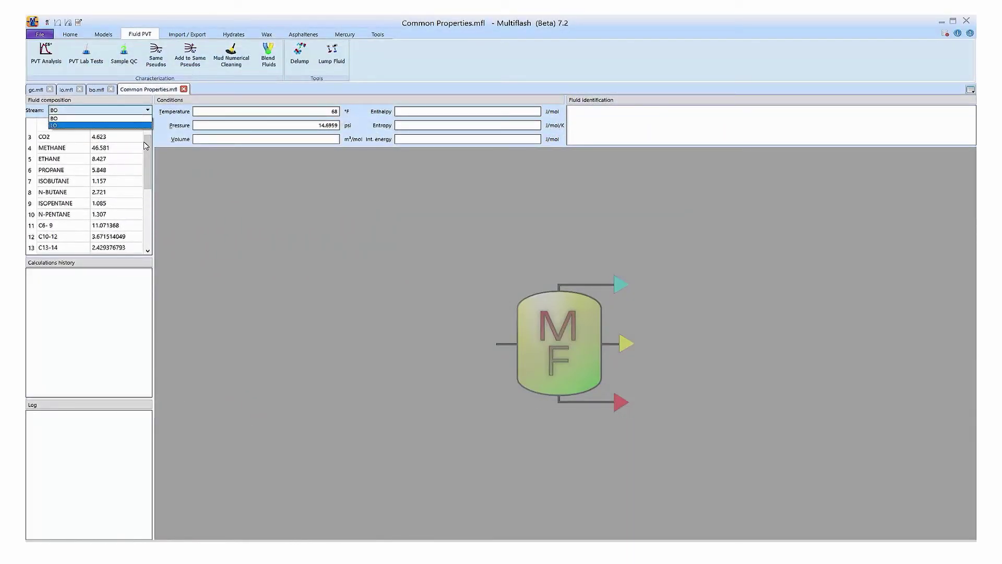
pyautogui.click(64, 23)
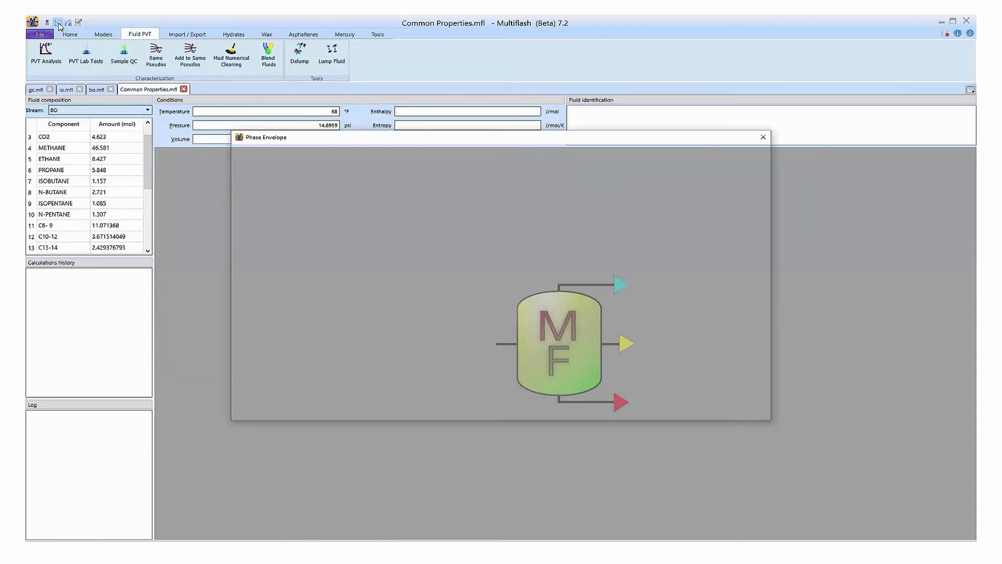
pyautogui.click(251, 410)
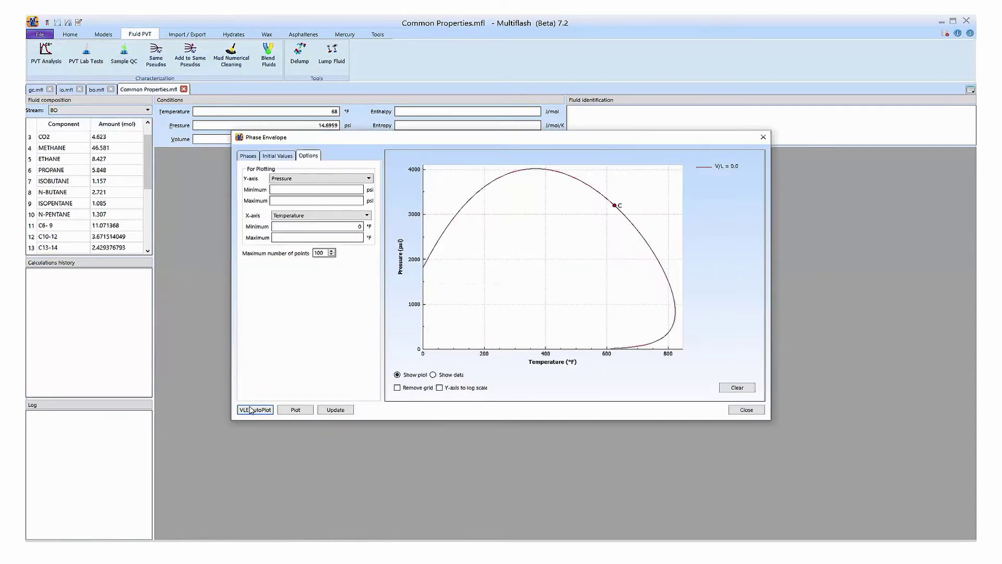
pyautogui.click(249, 156)
# Switch the stream to LO, add its vapour-liquid phase envelope to the same plot, and close the phase envelope window
pyautogui.click(127, 111)
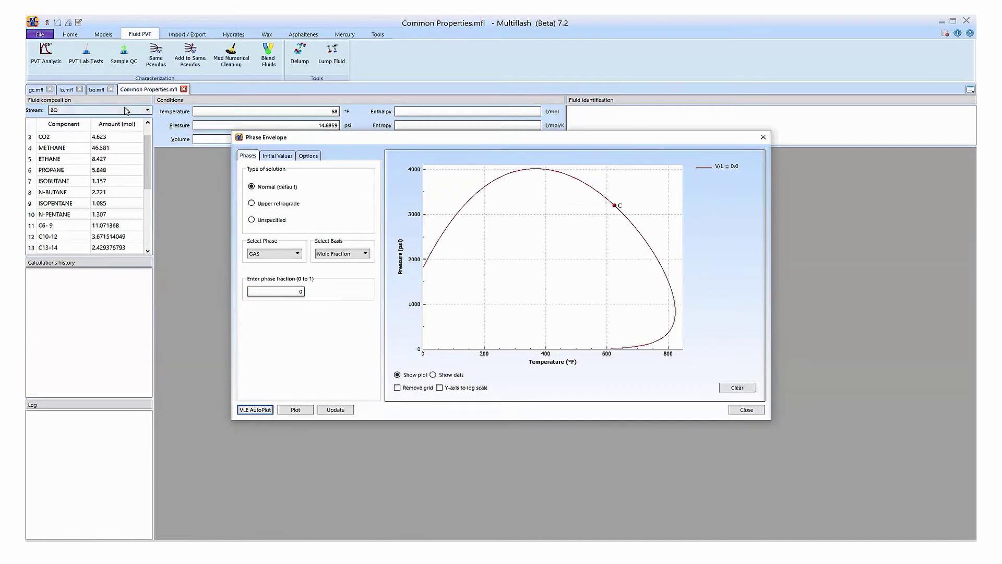
pyautogui.click(123, 125)
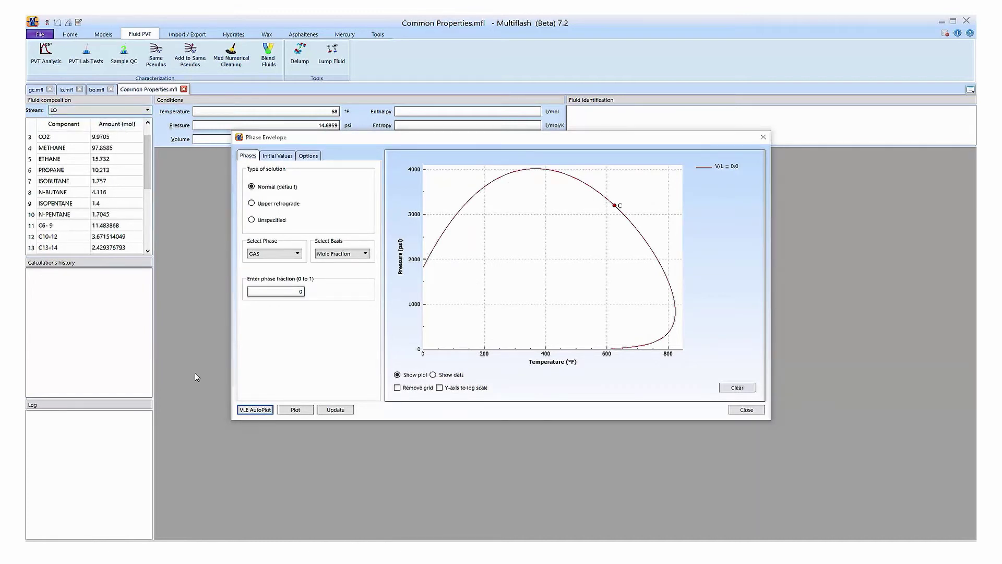
pyautogui.click(250, 410)
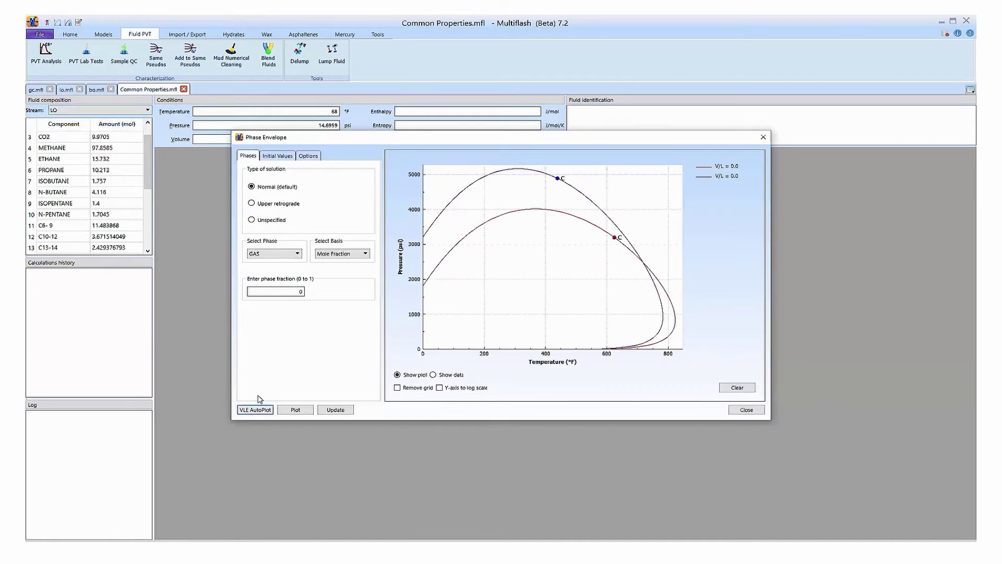
pyautogui.click(736, 410)
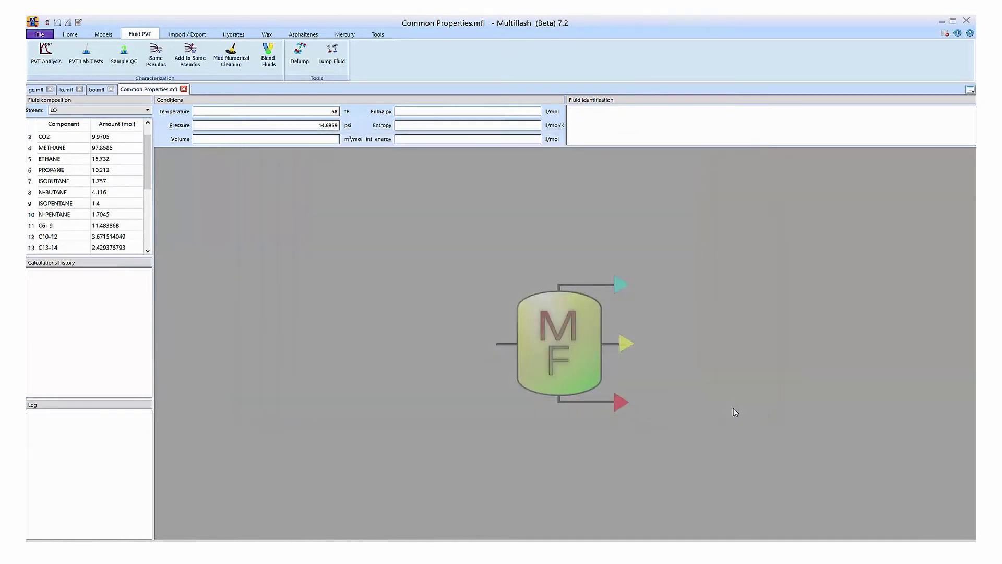
# Start adding a fluid to the same pseudos, using the gc file with fluid ID GC
pyautogui.click(189, 52)
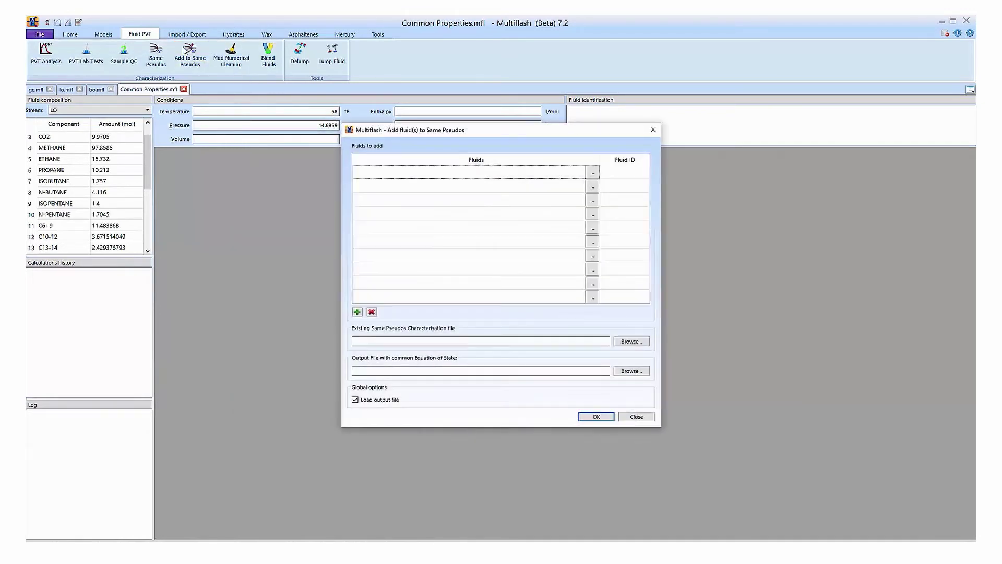
pyautogui.click(592, 174)
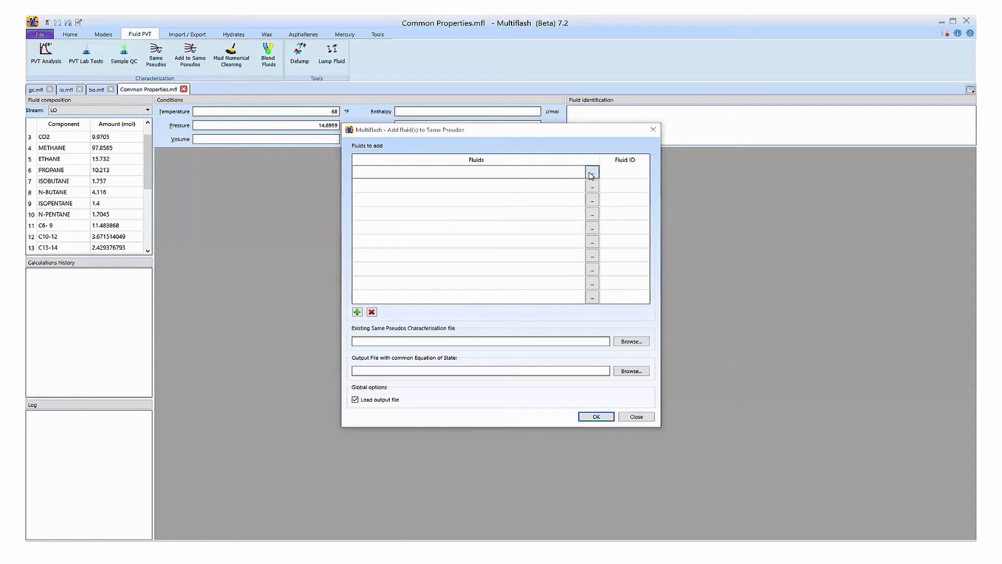
pyautogui.click(469, 285)
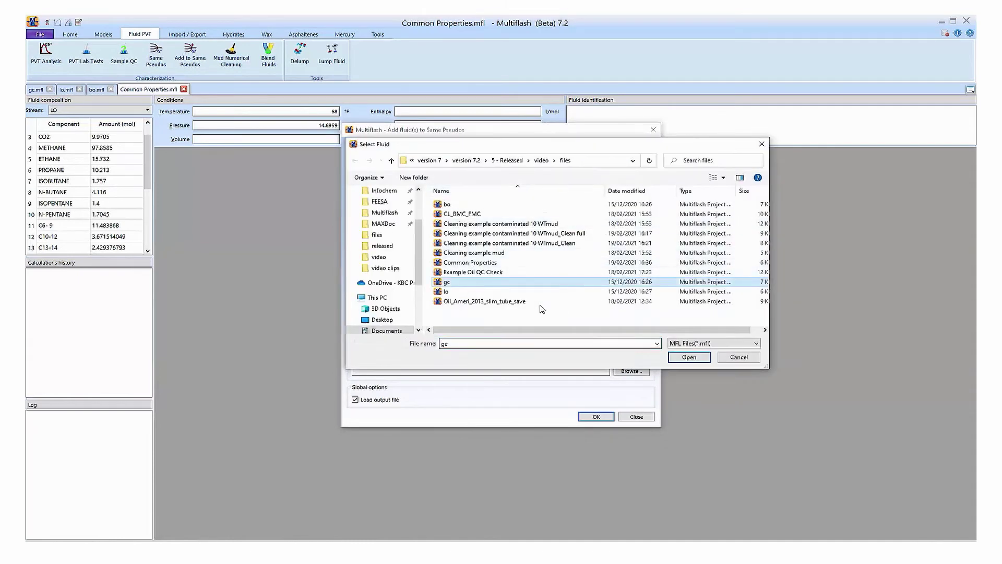
pyautogui.click(690, 357)
pyautogui.click(620, 175)
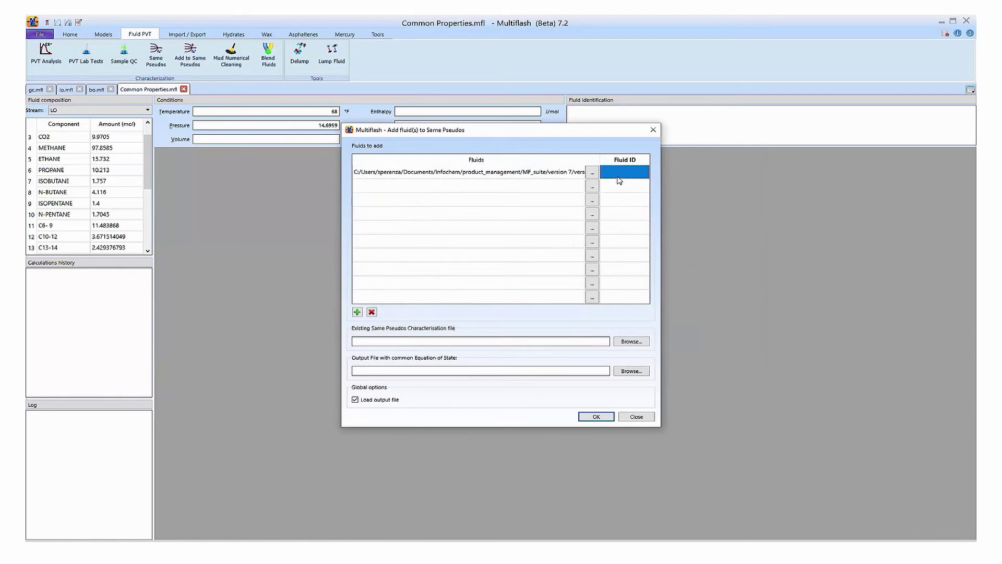
pyautogui.write('GC')
# Set Common Properties.mfl as the existing same pseudos characterisation file
pyautogui.click(633, 342)
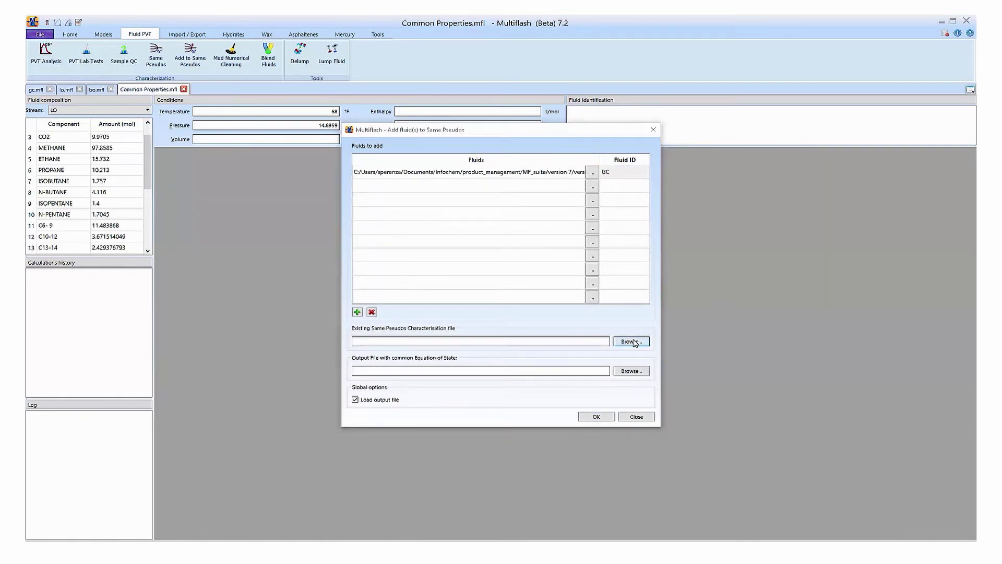
pyautogui.click(501, 263)
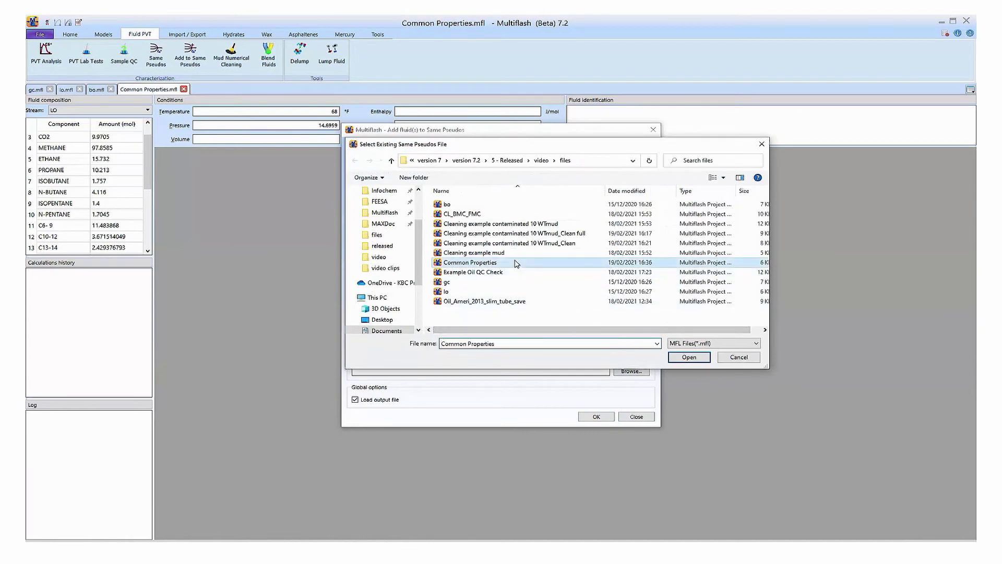
pyautogui.click(688, 357)
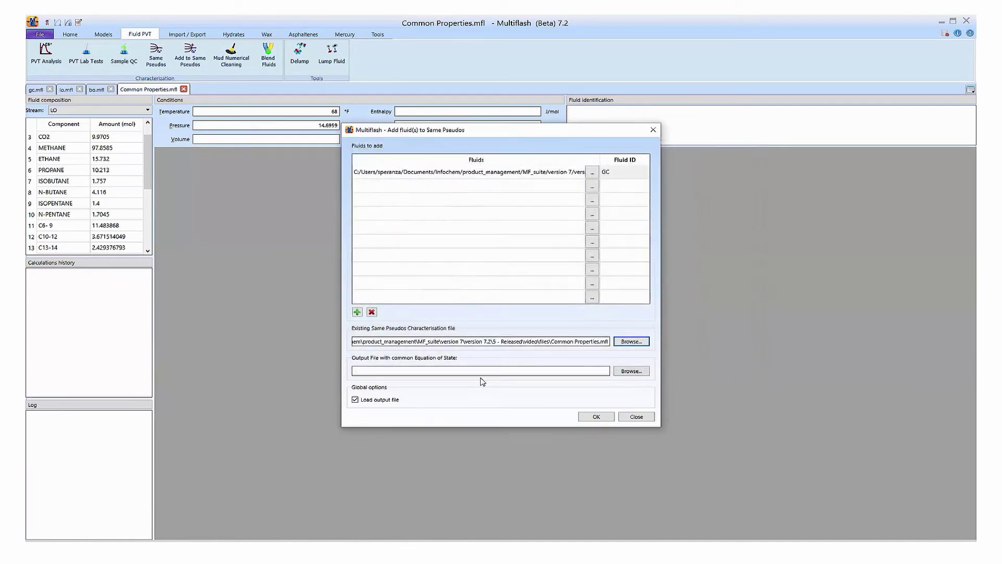
# Set the output file to Common Properties new.mfl and run the characterisation that adds the GC fluid to the same pseudos
pyautogui.click(632, 371)
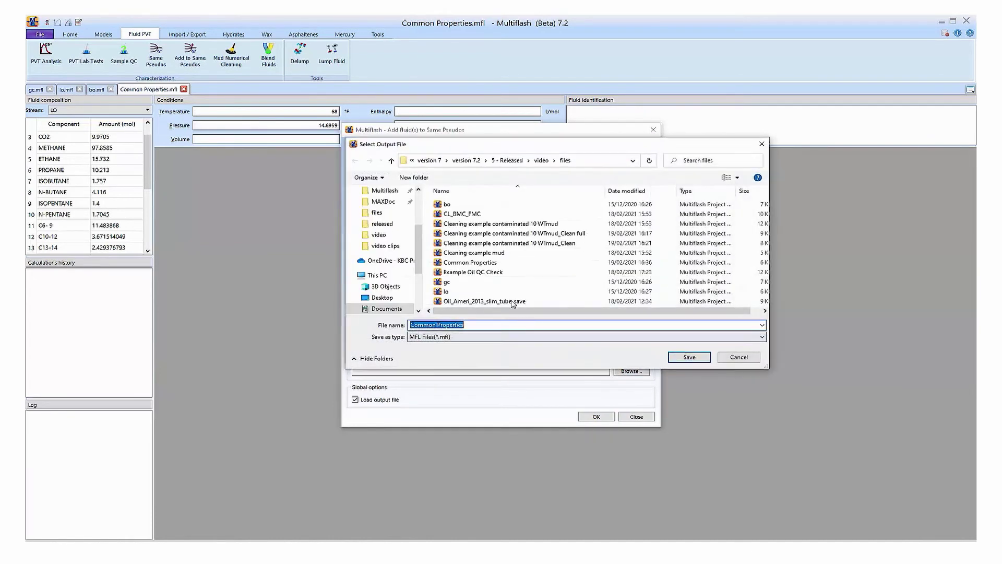
pyautogui.click(498, 265)
pyautogui.click(500, 324)
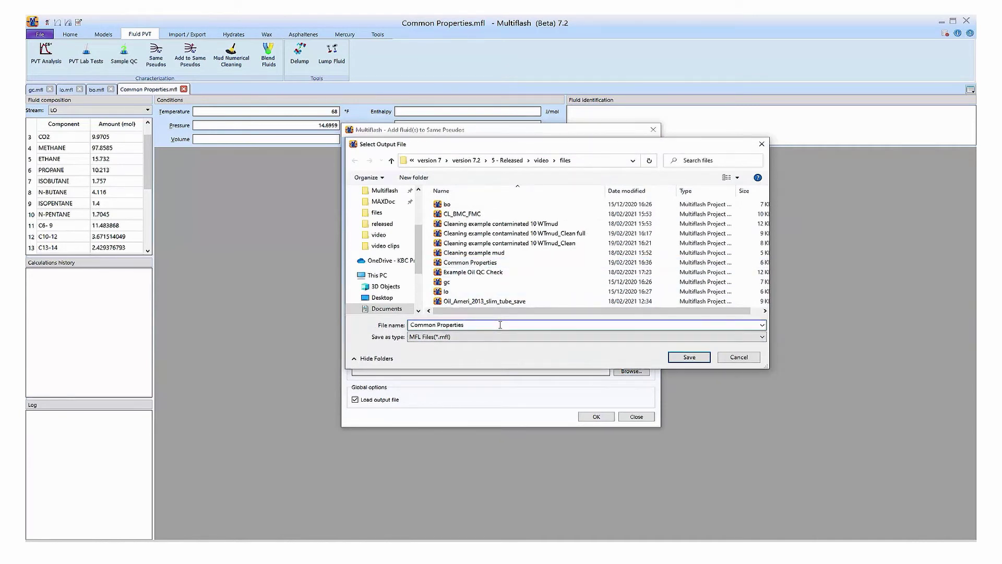
pyautogui.click(676, 356)
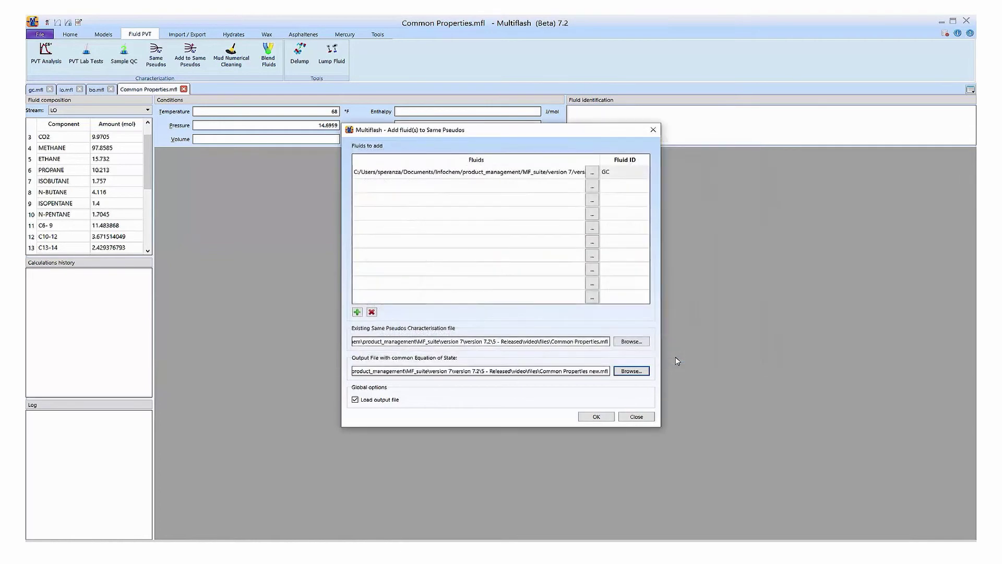
pyautogui.click(608, 417)
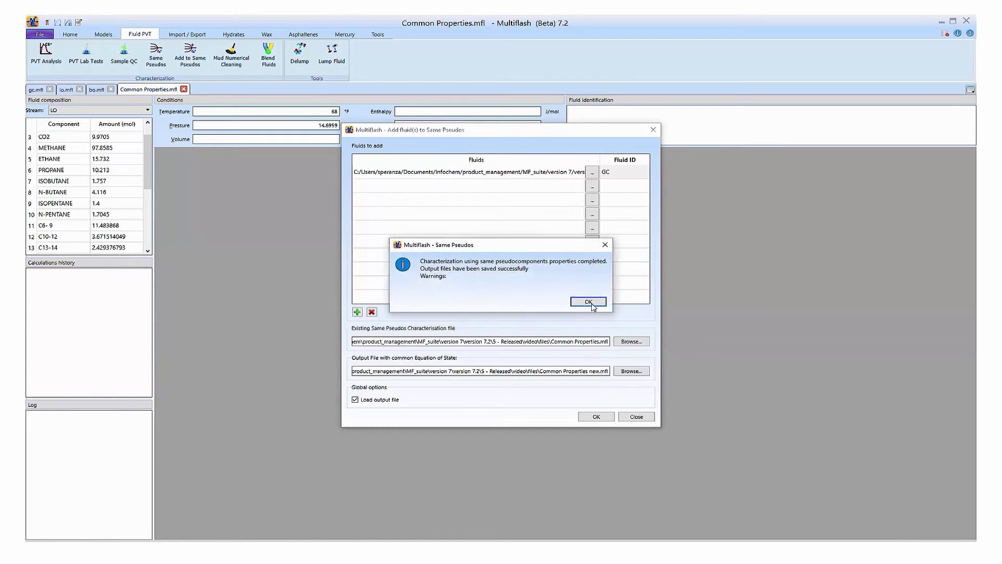
pyautogui.click(593, 305)
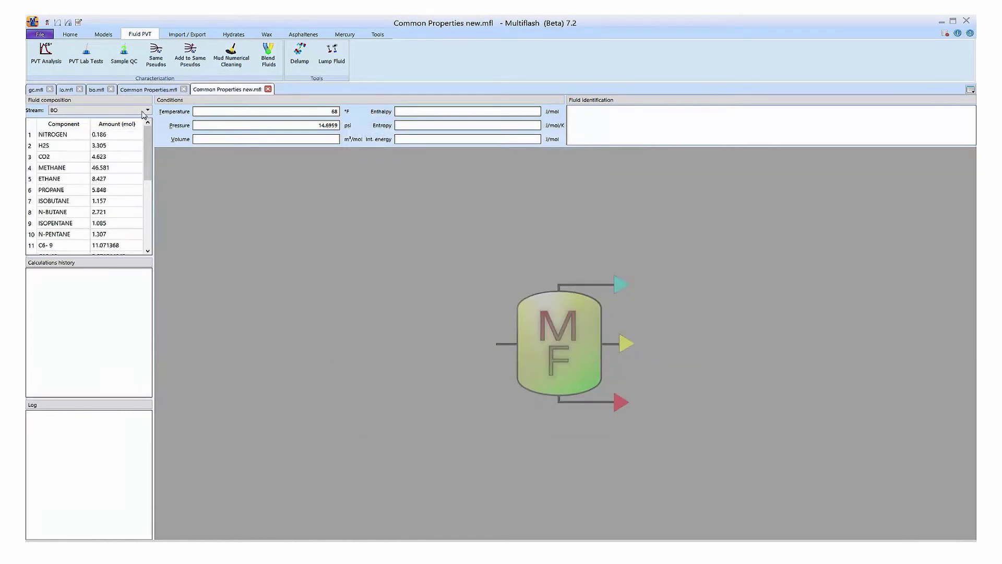
# Switch Common Properties new.mfl to the GC stream and add its vapour-liquid phase envelope to the existing plot
pyautogui.click(147, 110)
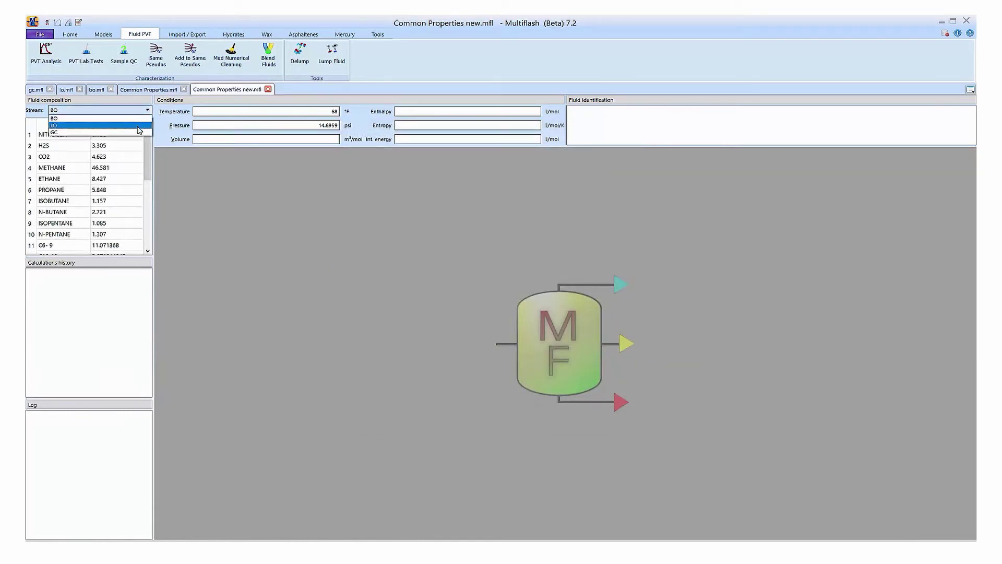
pyautogui.click(137, 132)
pyautogui.scroll(-1, 130, 159)
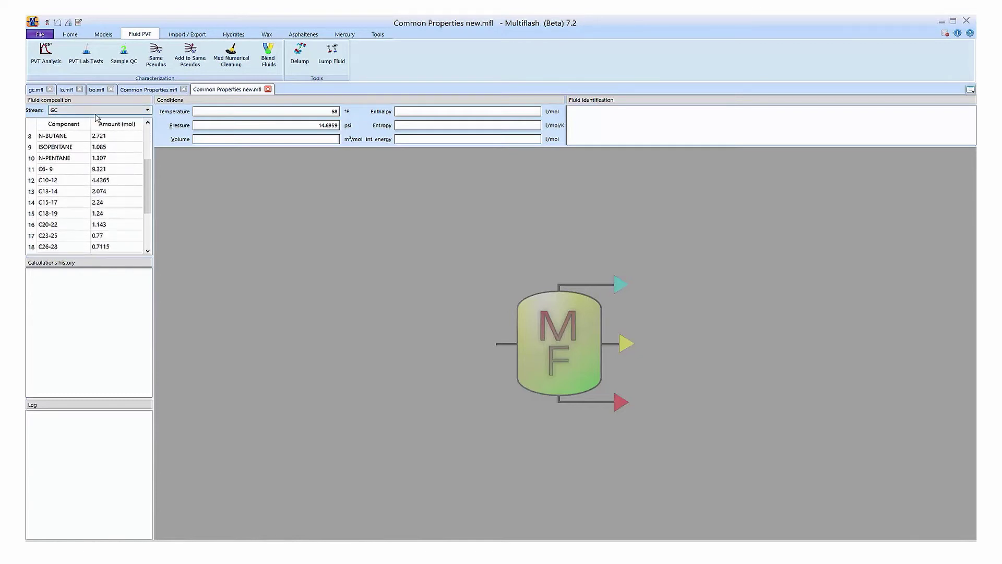
pyautogui.click(58, 22)
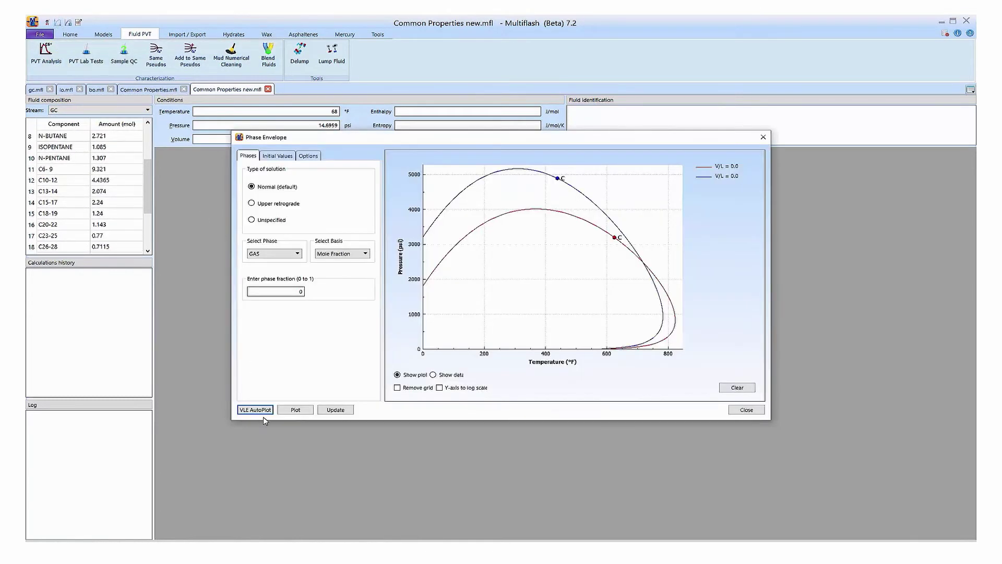
pyautogui.click(262, 410)
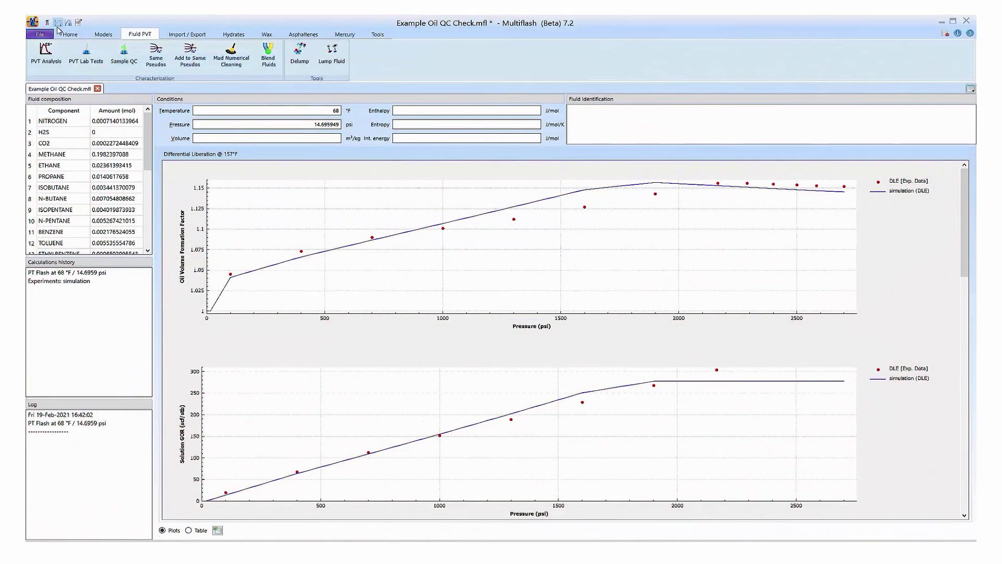
# Plot the vapour-liquid phase envelope of the Example Oil QC Check.mfl fluid, show its phase settings, and close the envelope window
pyautogui.click(58, 24)
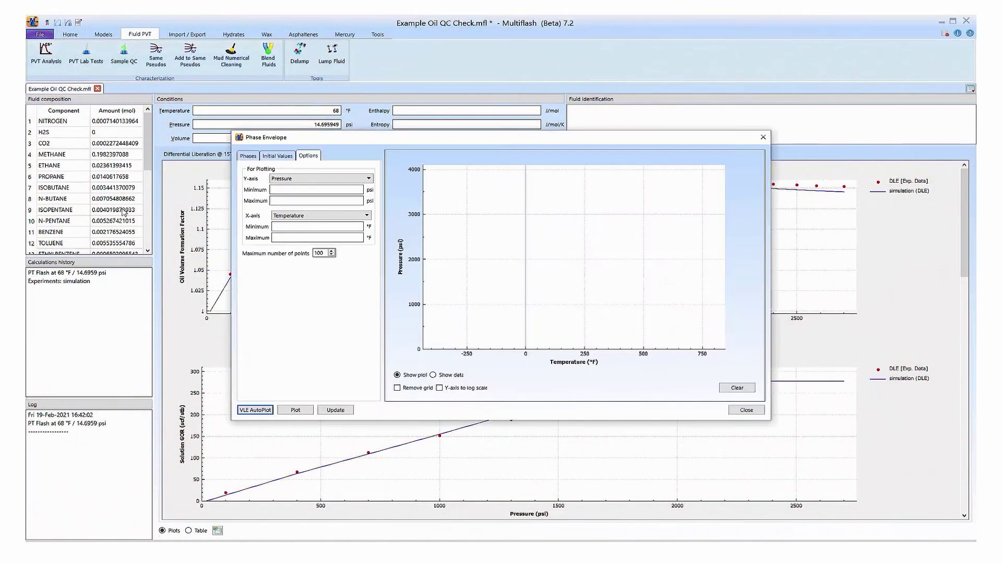
pyautogui.click(255, 410)
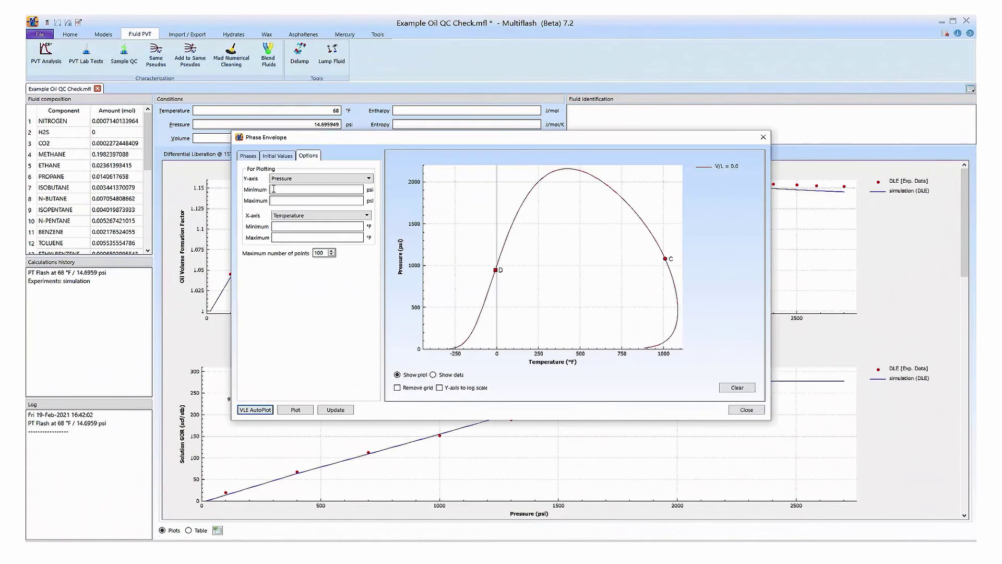
pyautogui.click(249, 156)
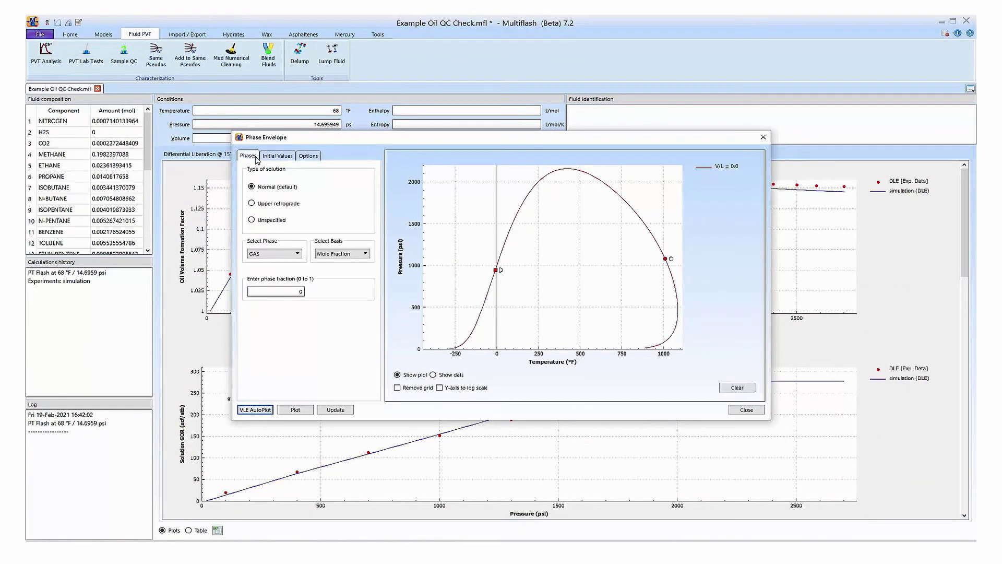
pyautogui.click(764, 138)
# Tune the fluid model to all PVT lab experiments without storing the tuned fluid in a new tab
pyautogui.click(104, 68)
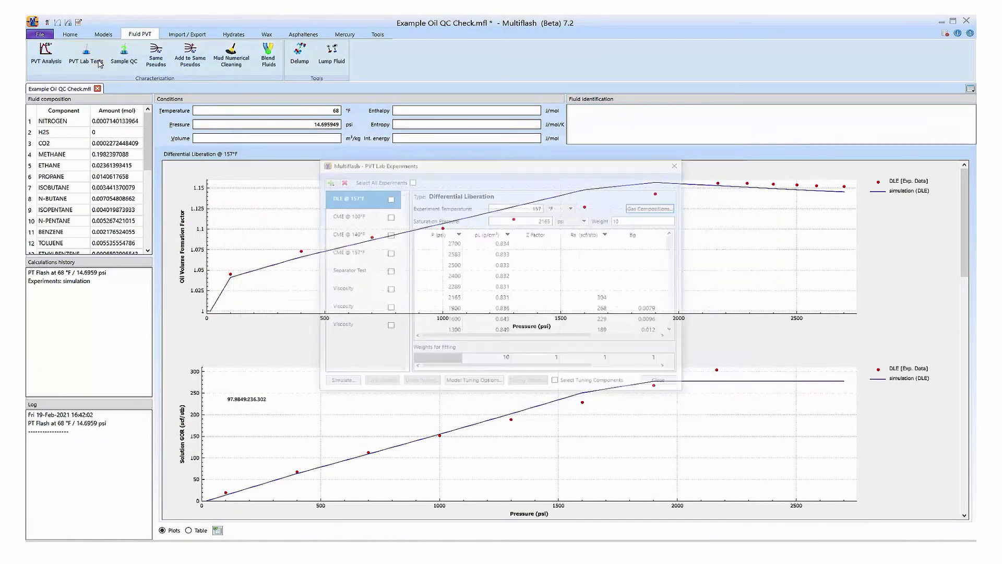
pyautogui.click(411, 180)
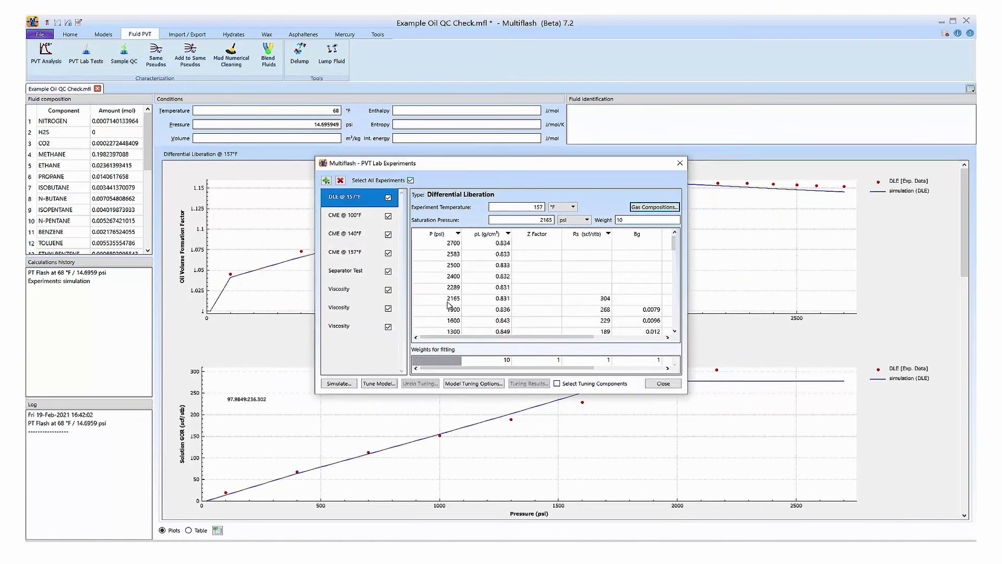
pyautogui.click(378, 383)
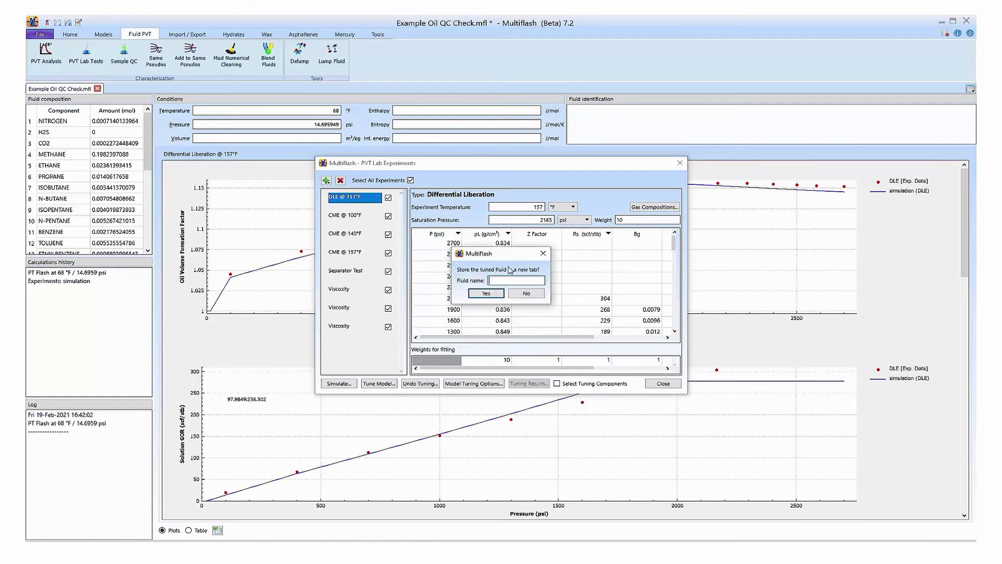
pyautogui.click(523, 294)
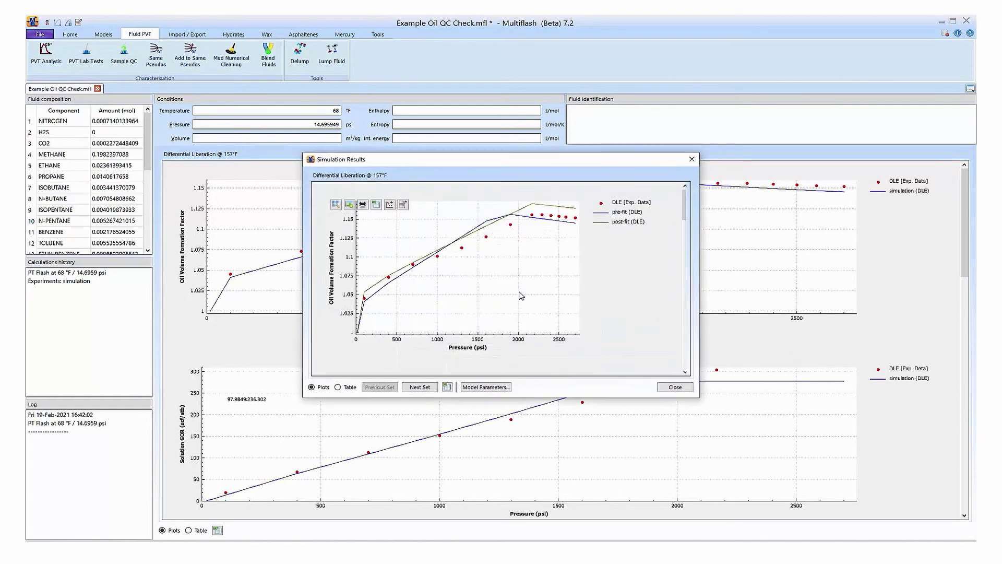
# Review the pre-fit and post-fit plots of the experiments and apply the model tuning to the current fluid
pyautogui.scroll(-8, 521, 296)
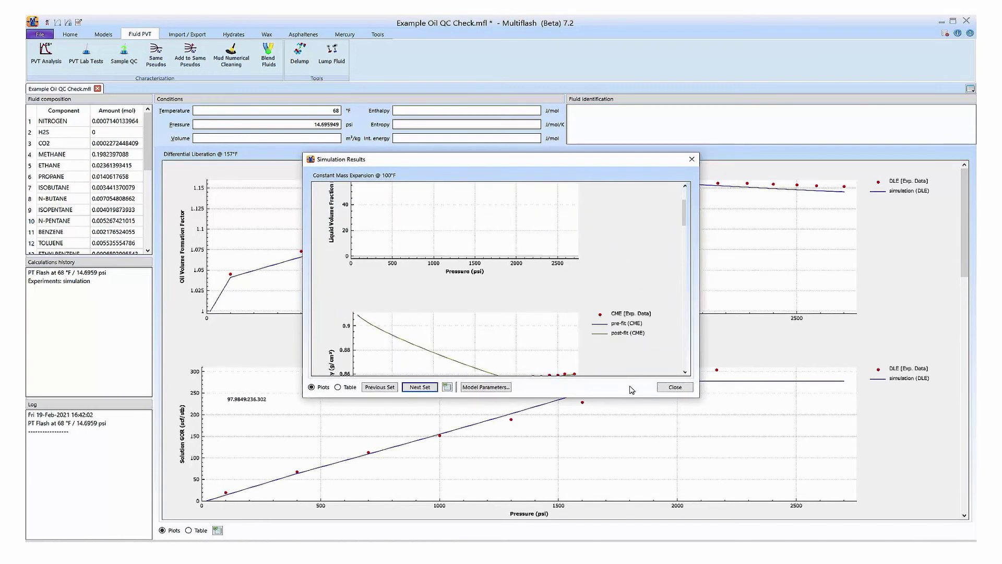
pyautogui.click(670, 387)
pyautogui.click(663, 383)
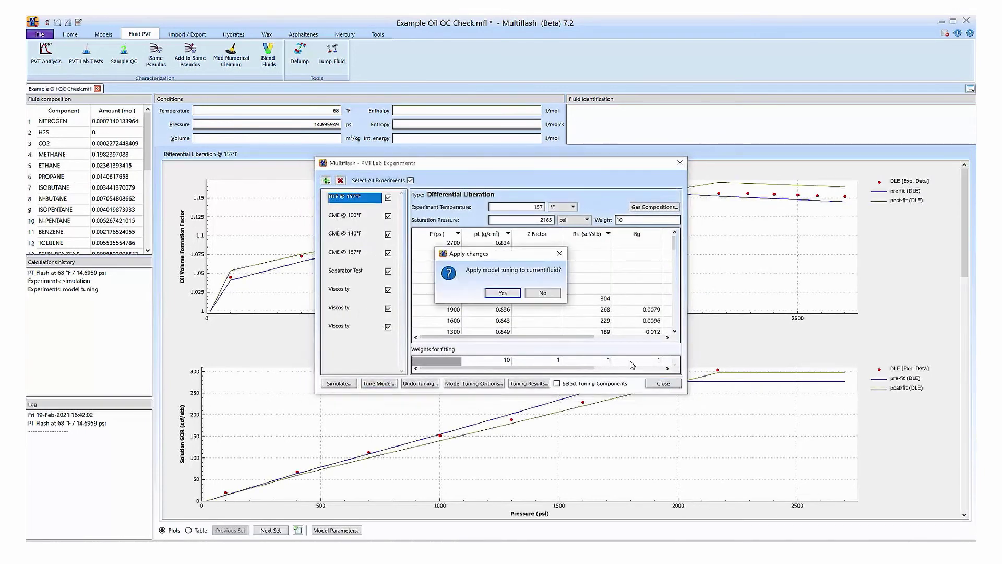
pyautogui.click(502, 293)
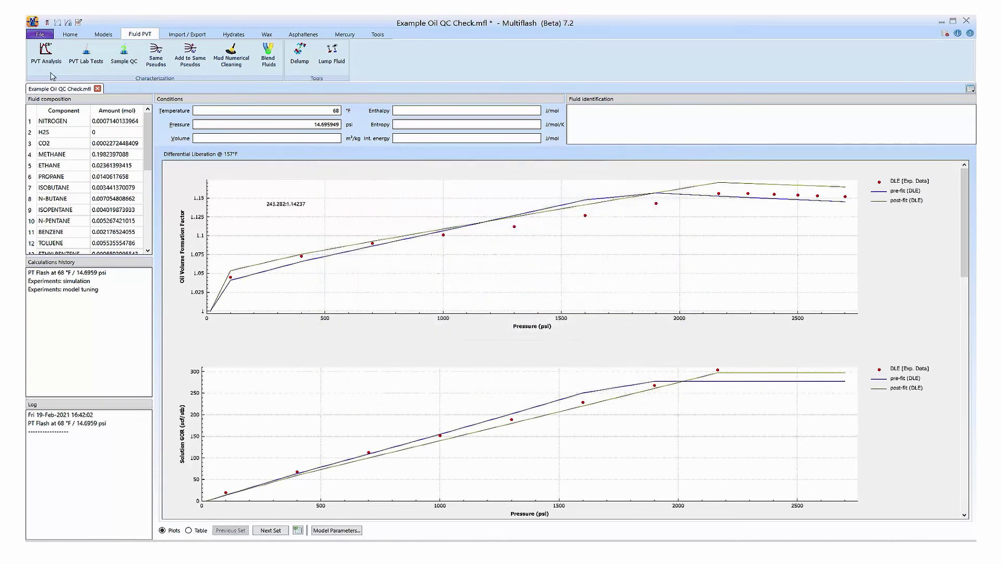
# Add the tuned fluid's vapour-liquid phase envelope to the pre-tuning plot, and close the envelope window
pyautogui.click(49, 17)
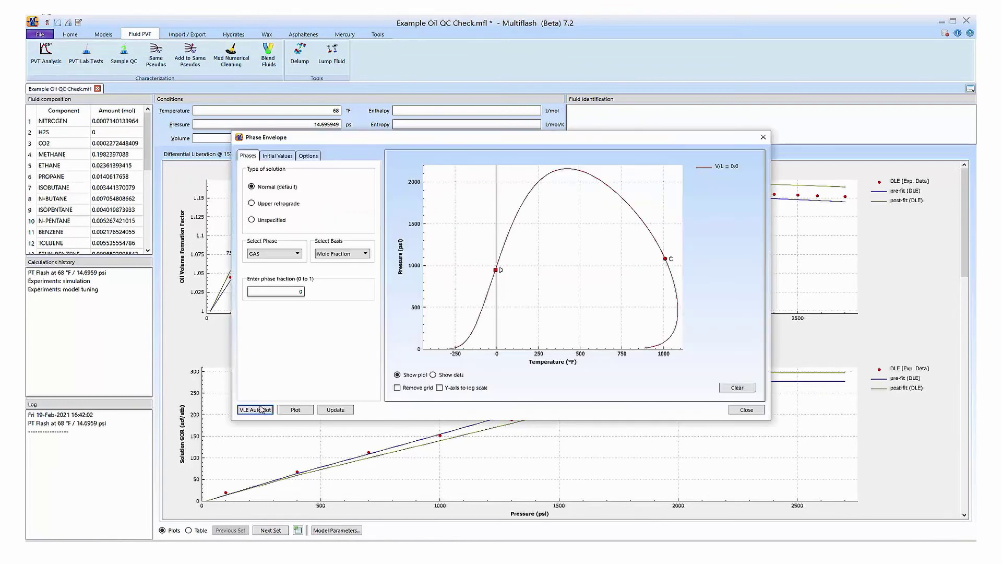
pyautogui.click(262, 411)
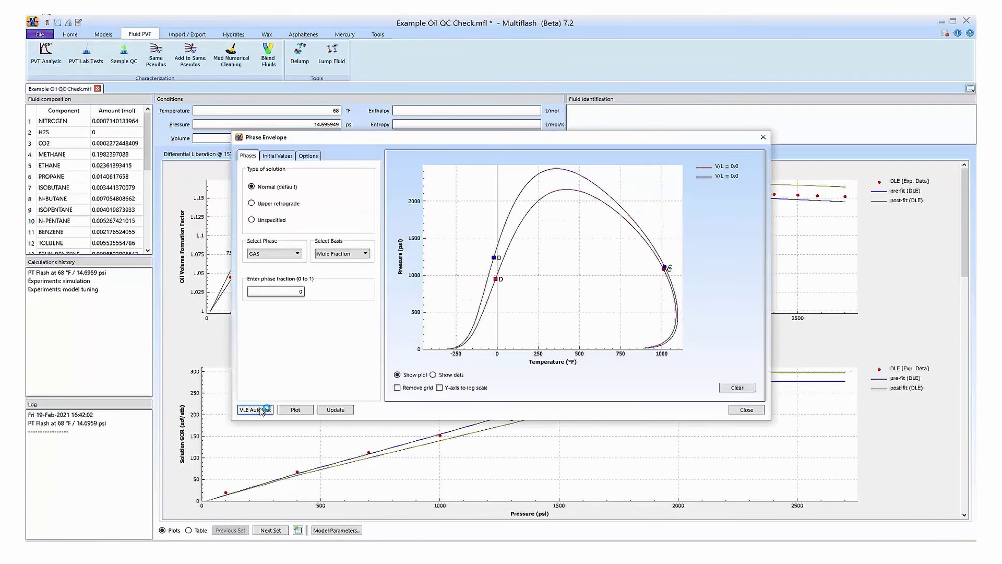
pyautogui.click(757, 409)
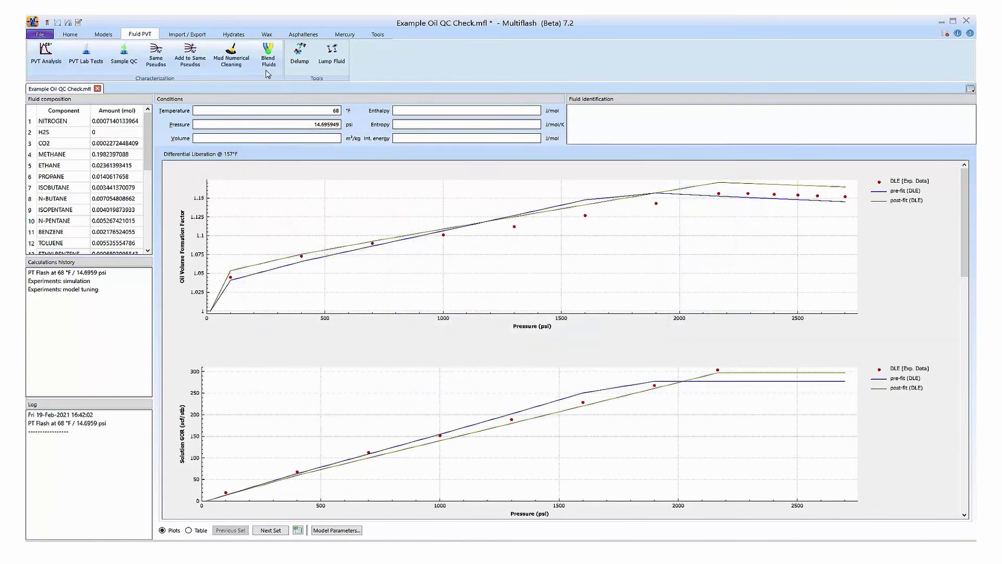
# Set up an Eclipse 300 export with reservoir pressure 2700 psi, reference depth 3500 m, reservoir temperature 157 °F and metric output units
pyautogui.click(201, 35)
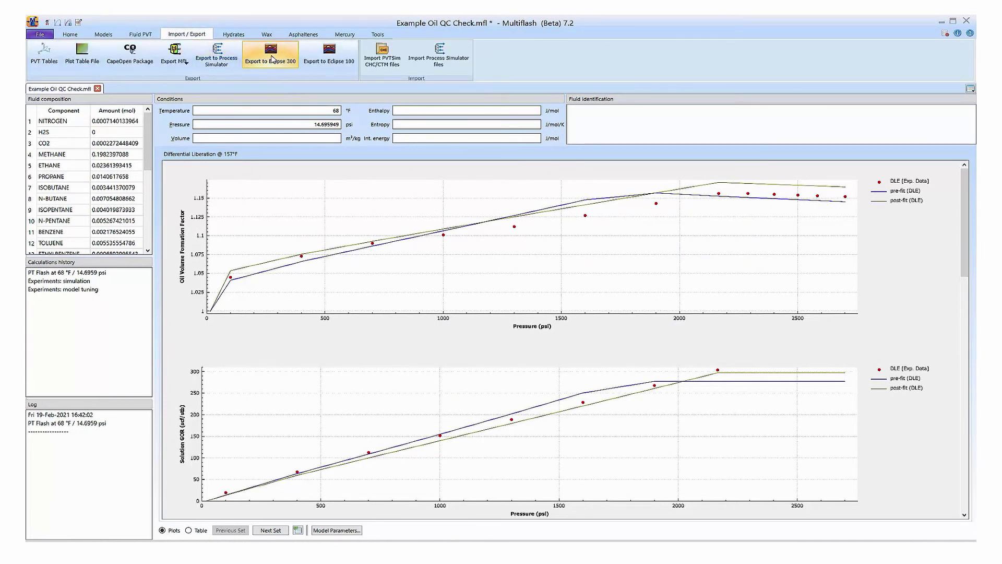
pyautogui.click(274, 59)
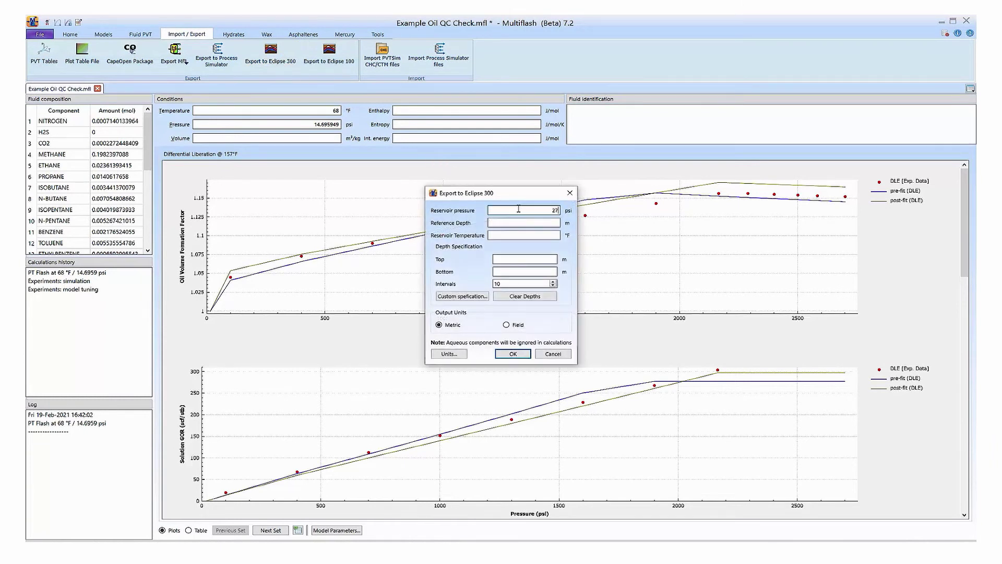
pyautogui.write('3500')
pyautogui.press('Tab')
pyautogui.write('157')
pyautogui.press('Tab')
pyautogui.click(513, 355)
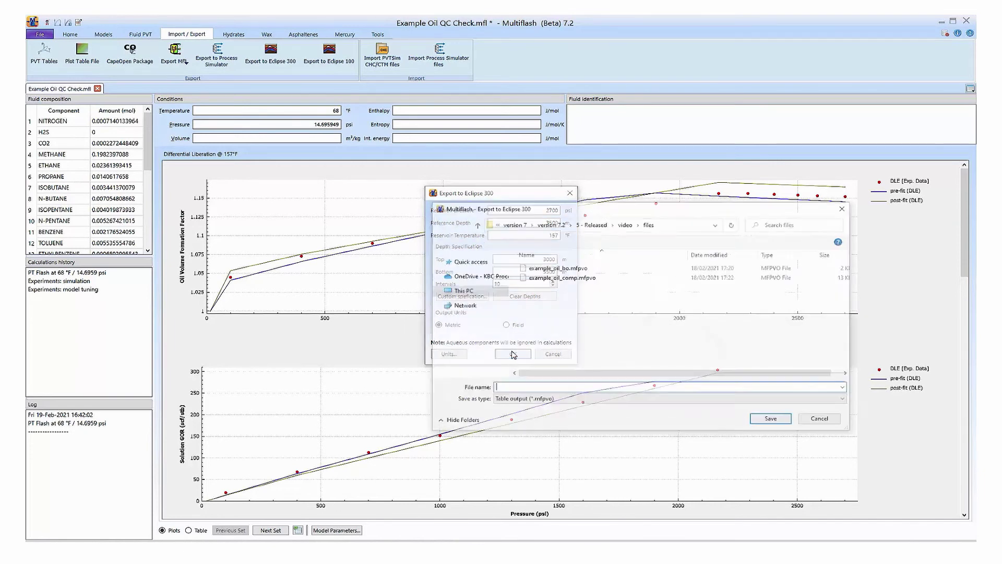
# Save the Eclipse 300 export as example_oil_comp.mfpvo, replacing the existing file, and open the result in the text editor
pyautogui.click(547, 278)
pyautogui.click(756, 420)
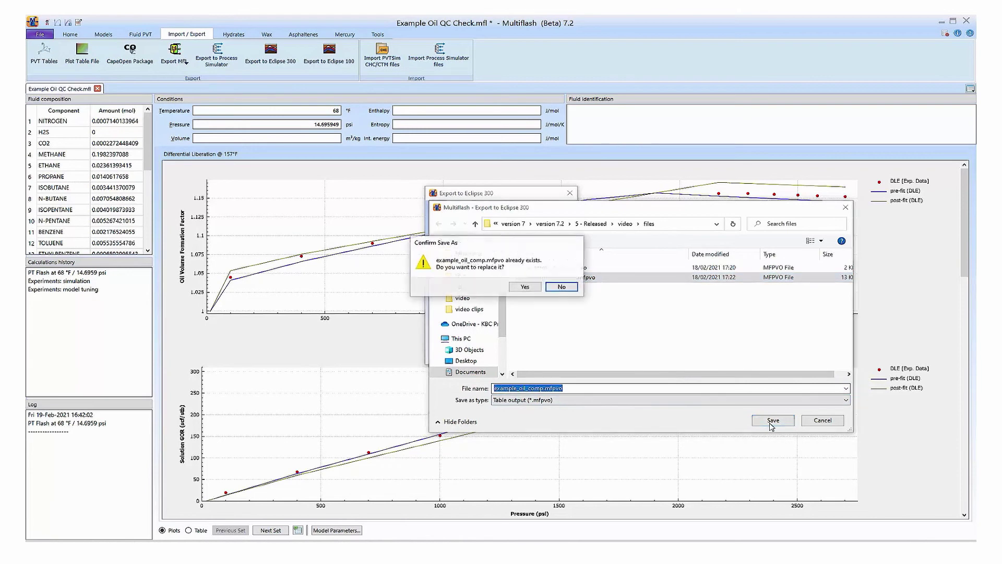
pyautogui.click(525, 286)
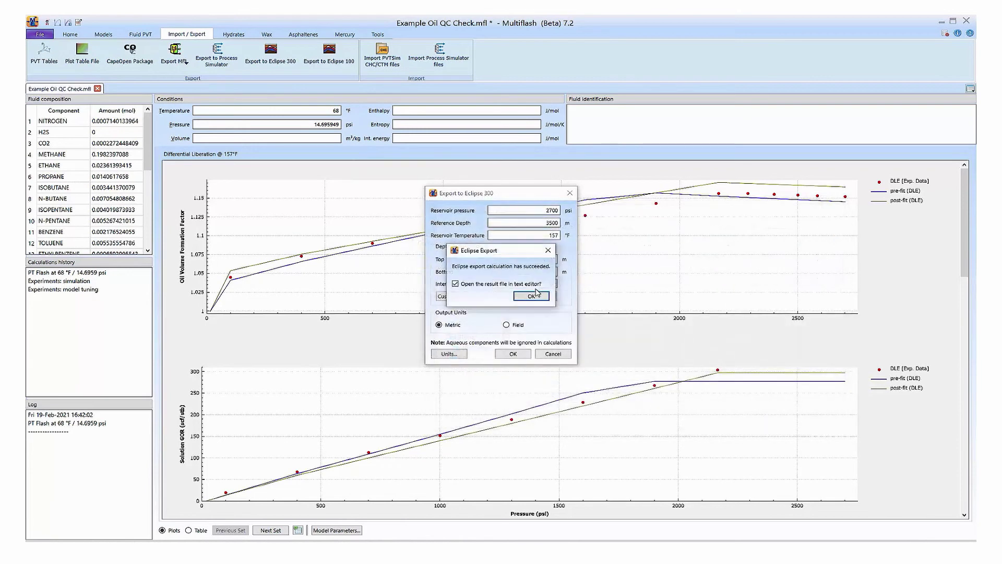
pyautogui.click(532, 296)
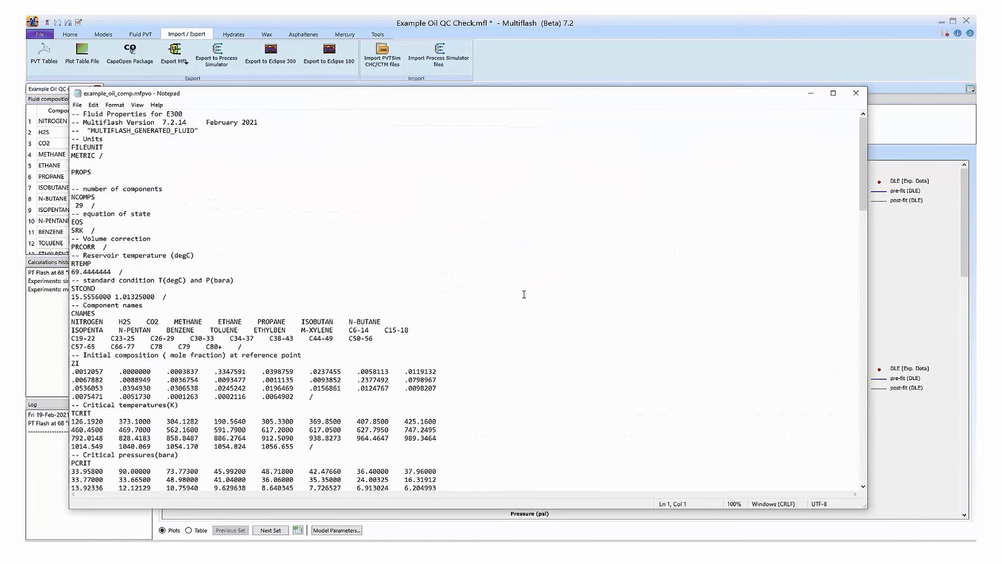
# Examine the component properties and binary interaction parameters in the exported Eclipse 300 file, and close it
pyautogui.scroll(-3, 524, 295)
pyautogui.scroll(-13, 524, 295)
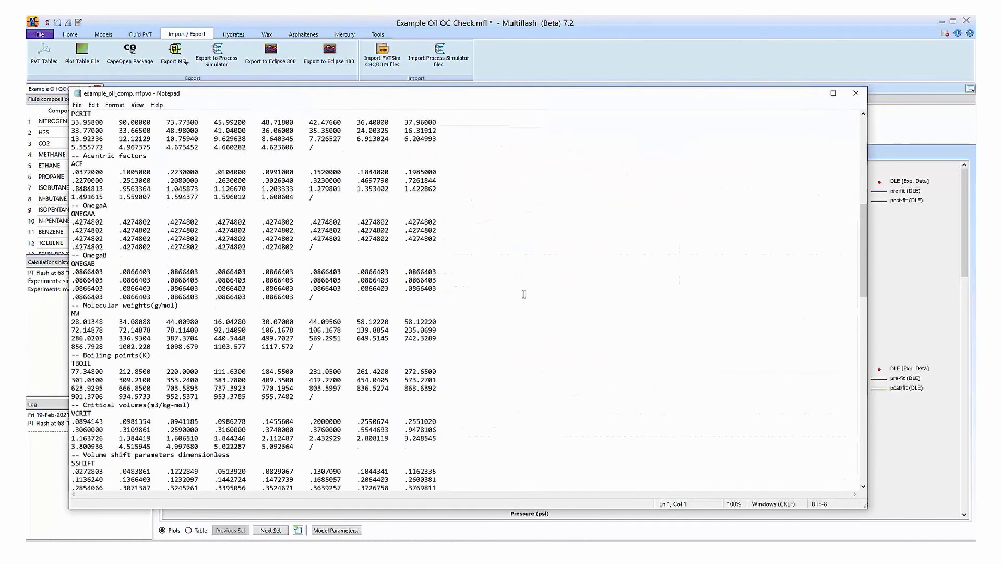
pyautogui.scroll(-3, 524, 295)
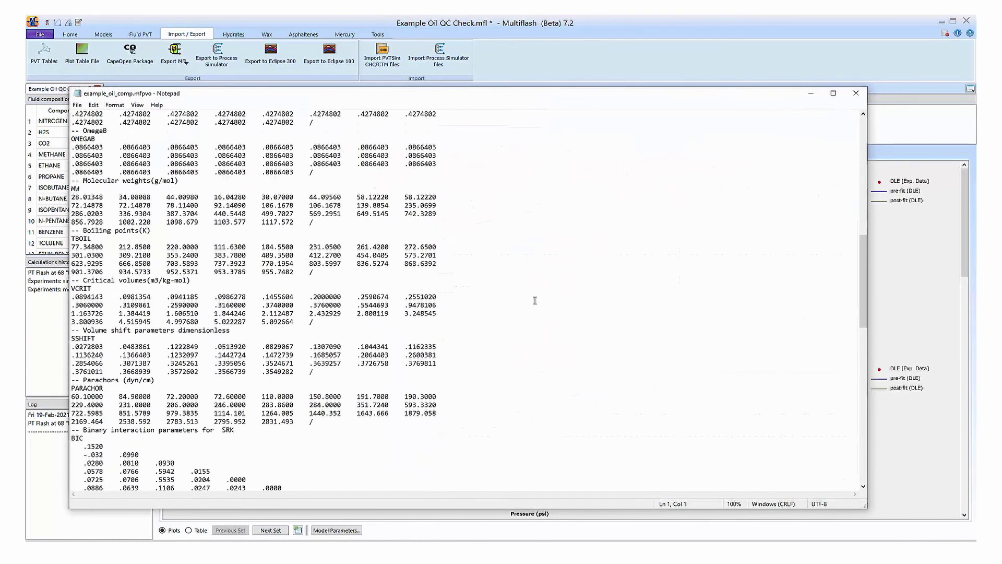
pyautogui.click(856, 93)
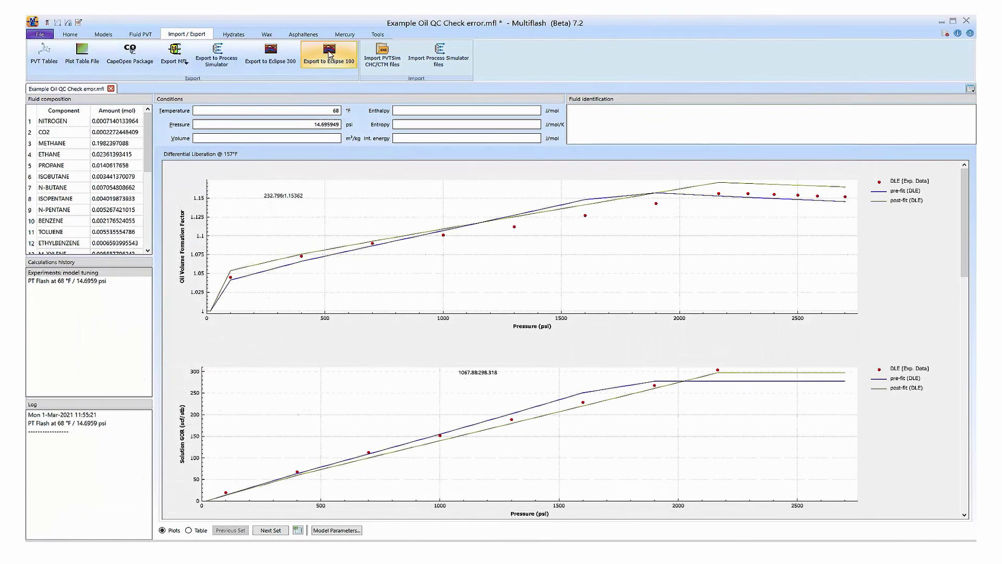
# Start an Eclipse 100 export for the oil with reservoir temperature 157 °F, and paste the copied experimental pressure steps in psi
pyautogui.click(330, 54)
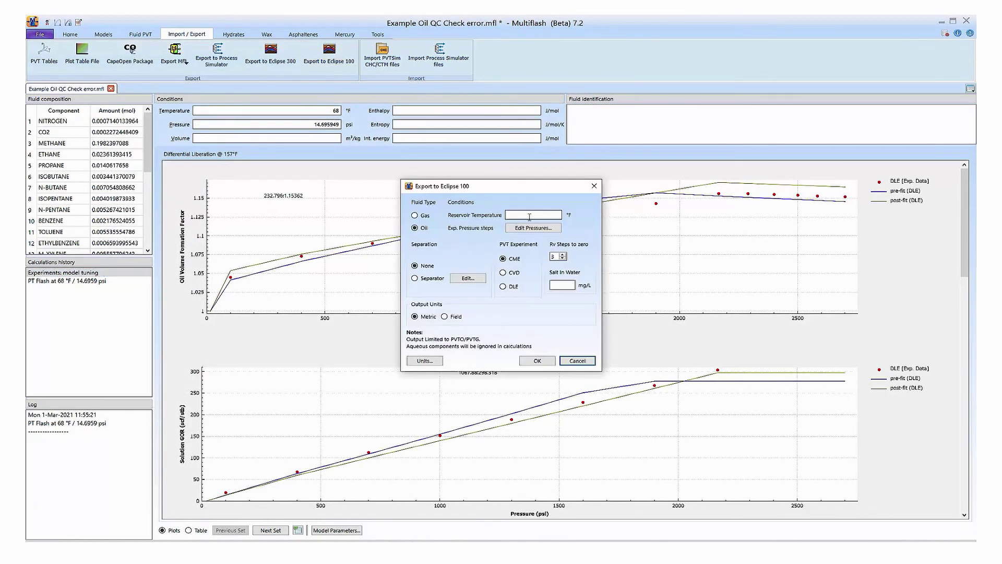
pyautogui.click(529, 217)
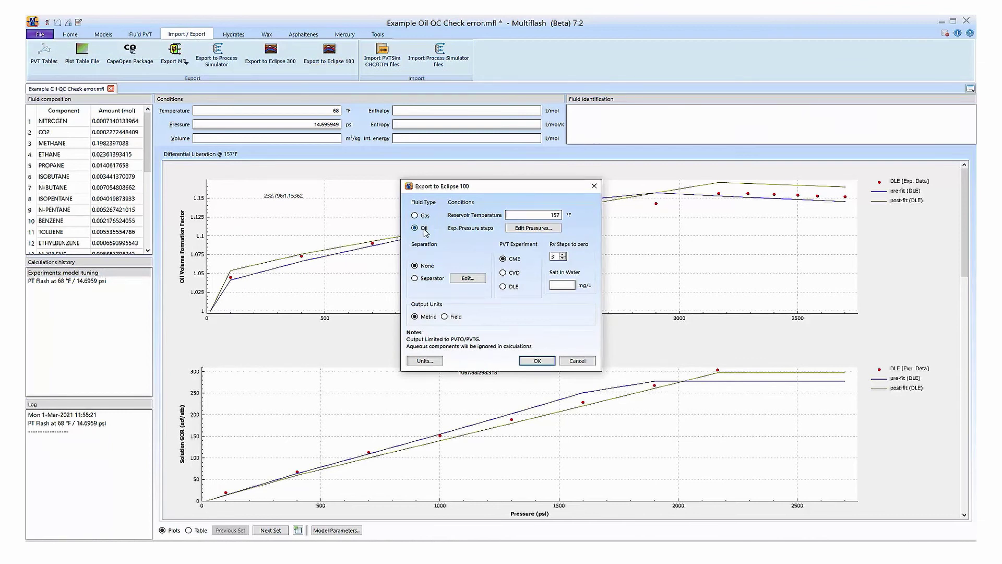
pyautogui.click(517, 230)
pyautogui.click(498, 249)
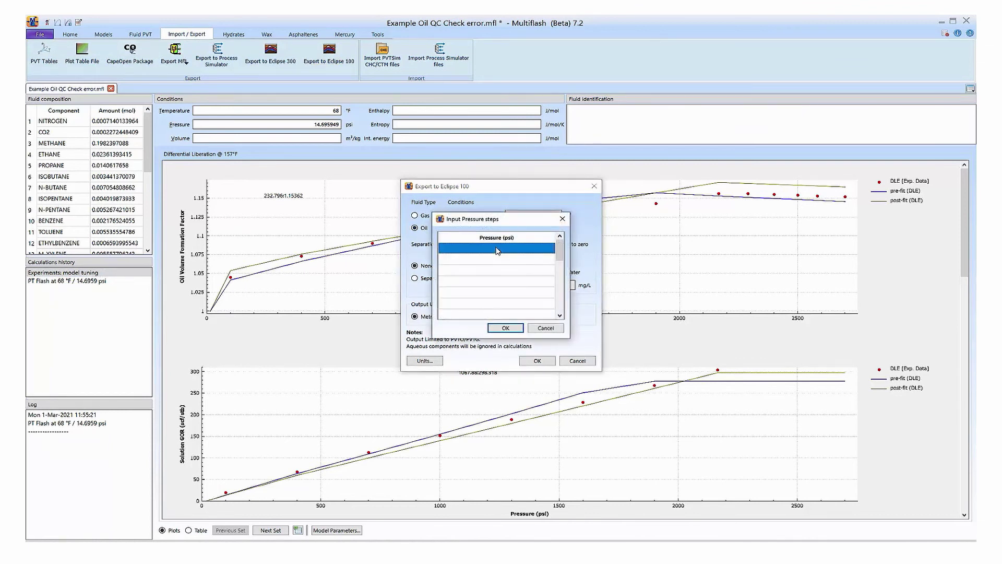
pyautogui.hotkey('ctrl', 'v')
pyautogui.scroll(-2, 498, 252)
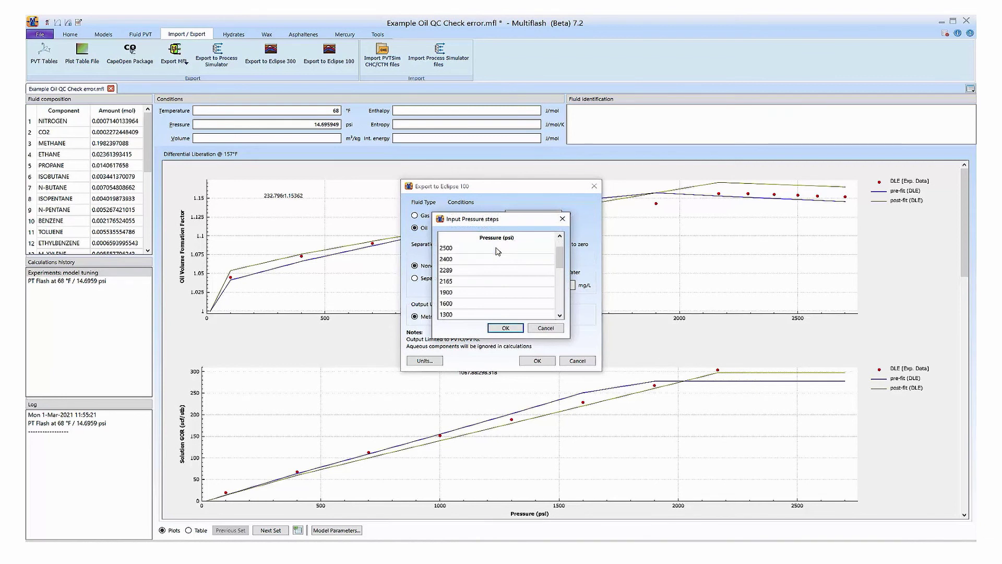
pyautogui.click(506, 328)
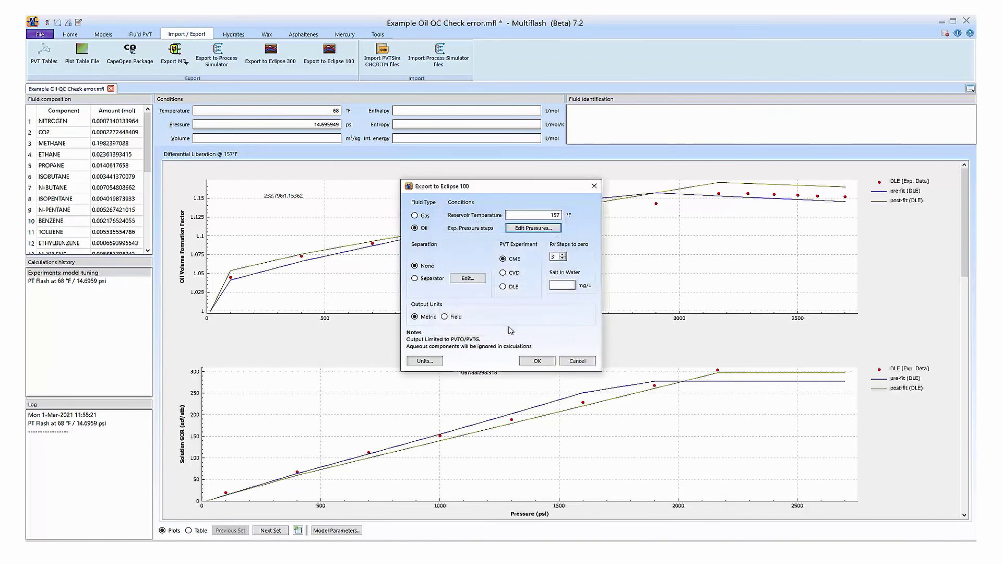
# Choose the DLE experiment for the export and define separator stages at 150 °F/140 psi and 100 °F/20 psi
pyautogui.click(514, 288)
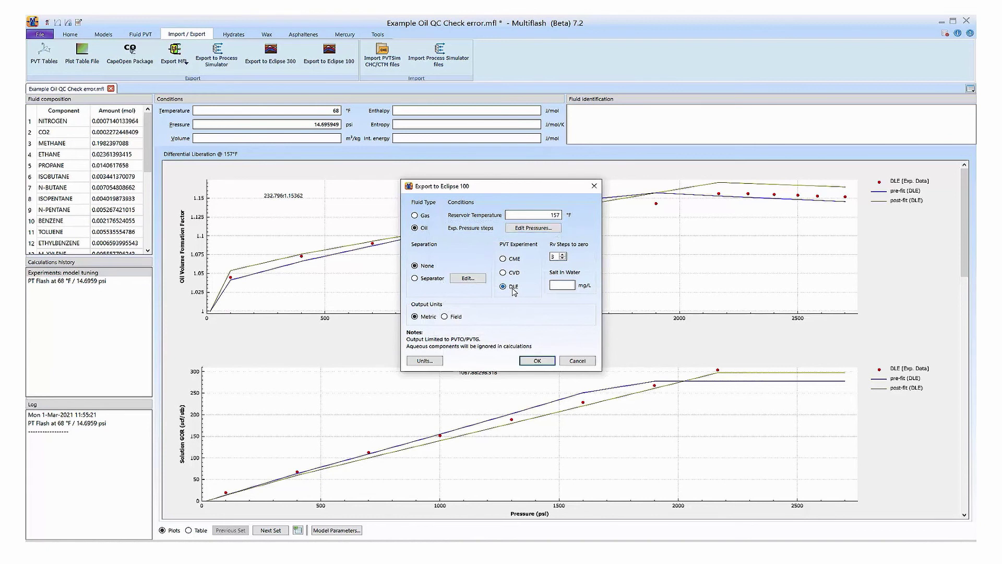
pyautogui.click(442, 280)
pyautogui.click(463, 280)
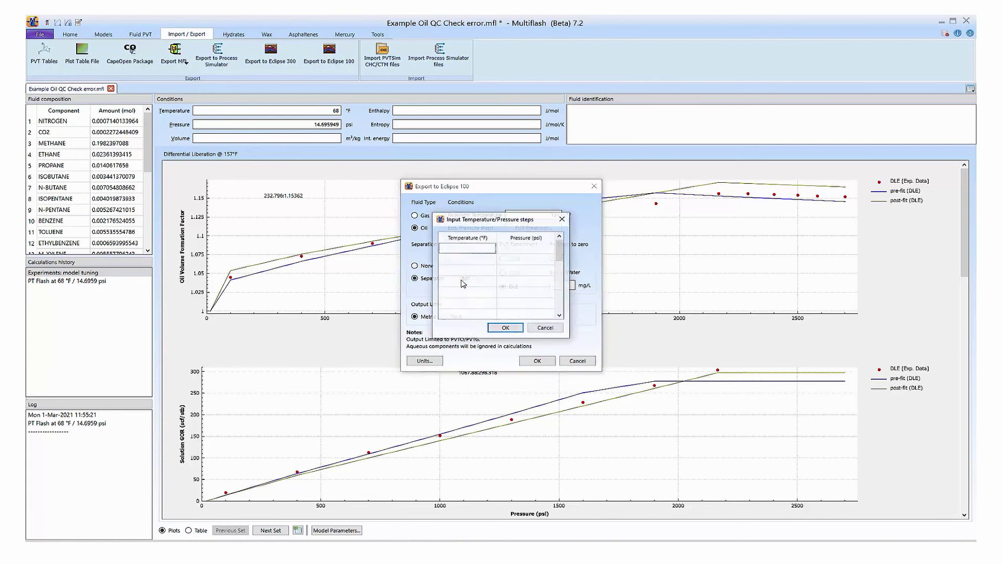
pyautogui.write('150')
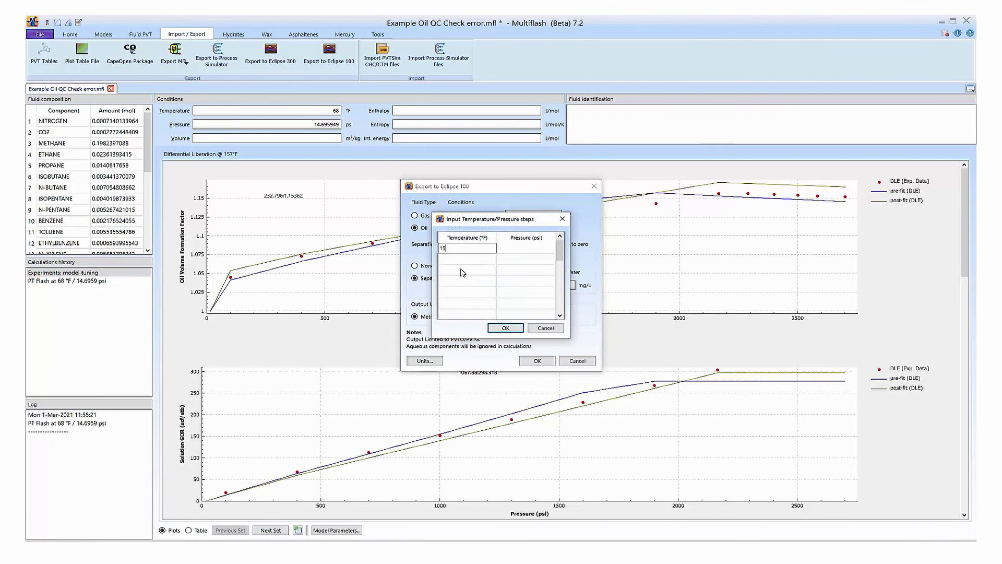
pyautogui.press('Tab')
pyautogui.write('140')
pyautogui.press('Tab')
pyautogui.write('100')
pyautogui.press('Tab')
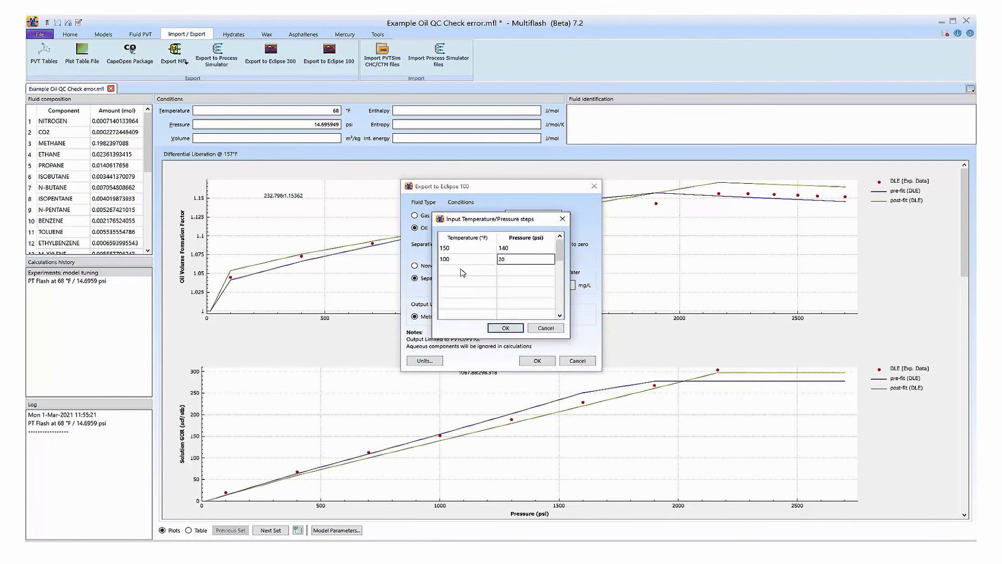
pyautogui.click(505, 327)
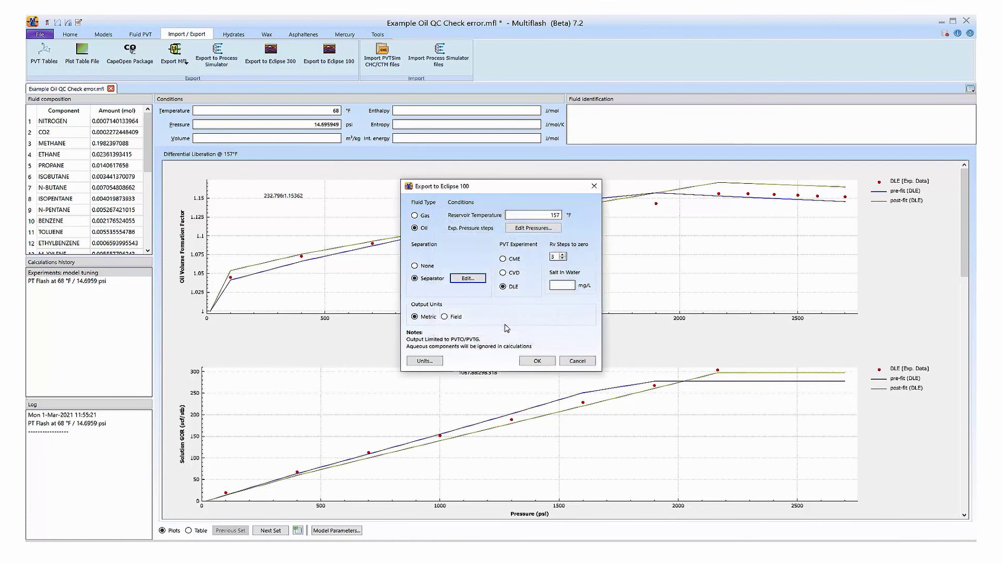
# Save the Eclipse 100 export as example_oil_bo.mfpvo, replacing the existing file, and open the result in the text editor
pyautogui.click(536, 360)
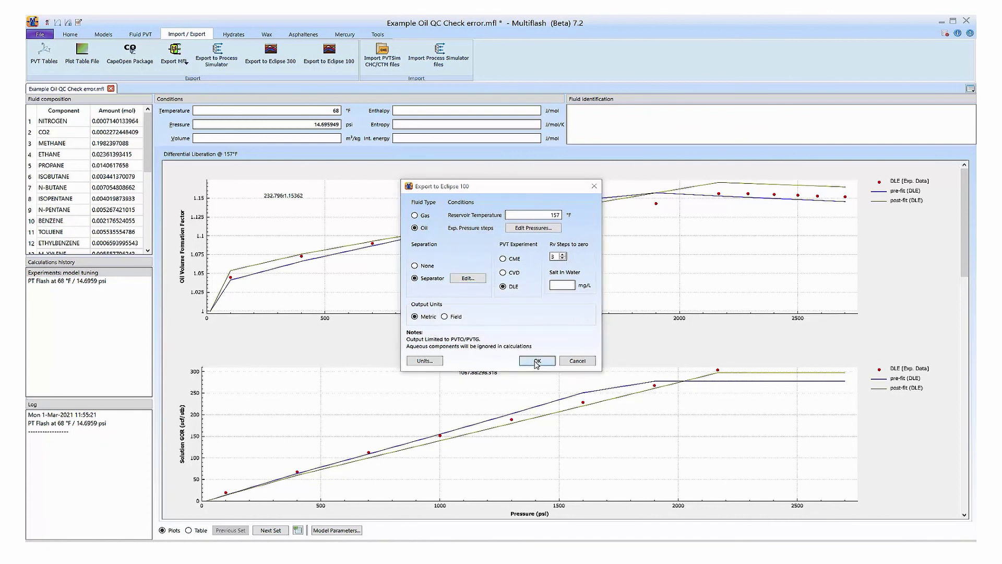
pyautogui.click(559, 260)
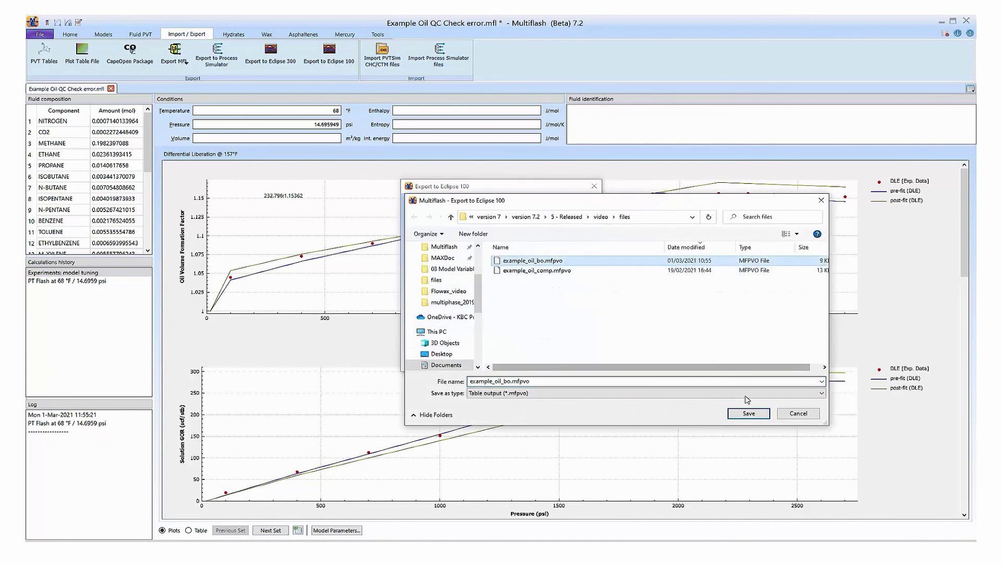
pyautogui.click(754, 415)
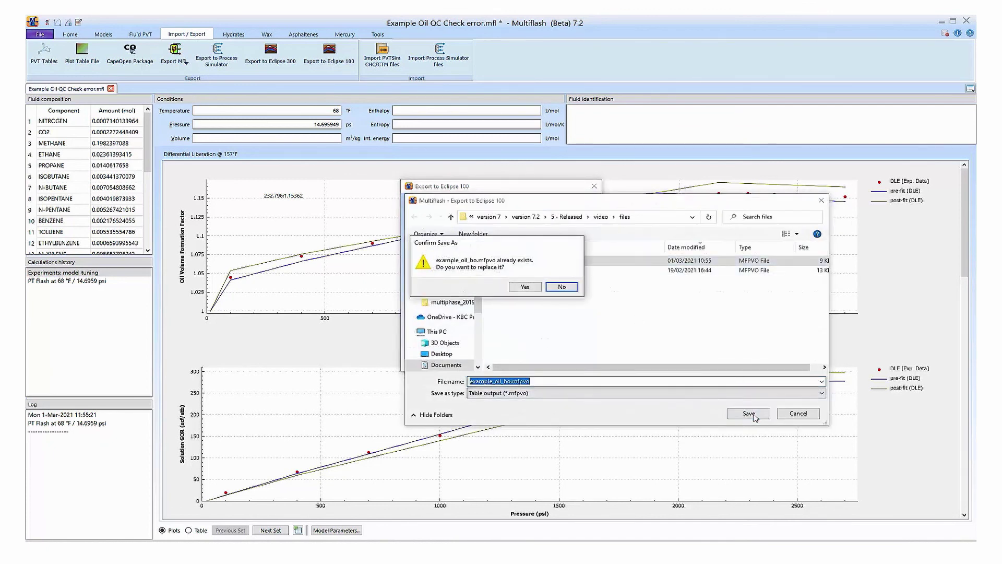
pyautogui.click(525, 288)
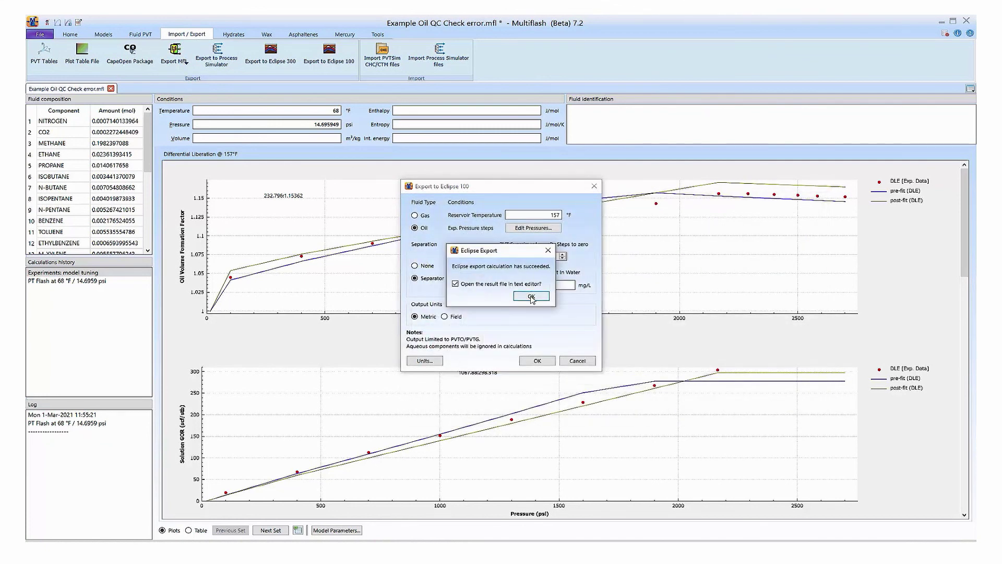
pyautogui.click(531, 296)
# Examine the separator conditions, pressure steps, and oil and gas property tables in the exported Eclipse 100 file
pyautogui.scroll(-12, 459, 297)
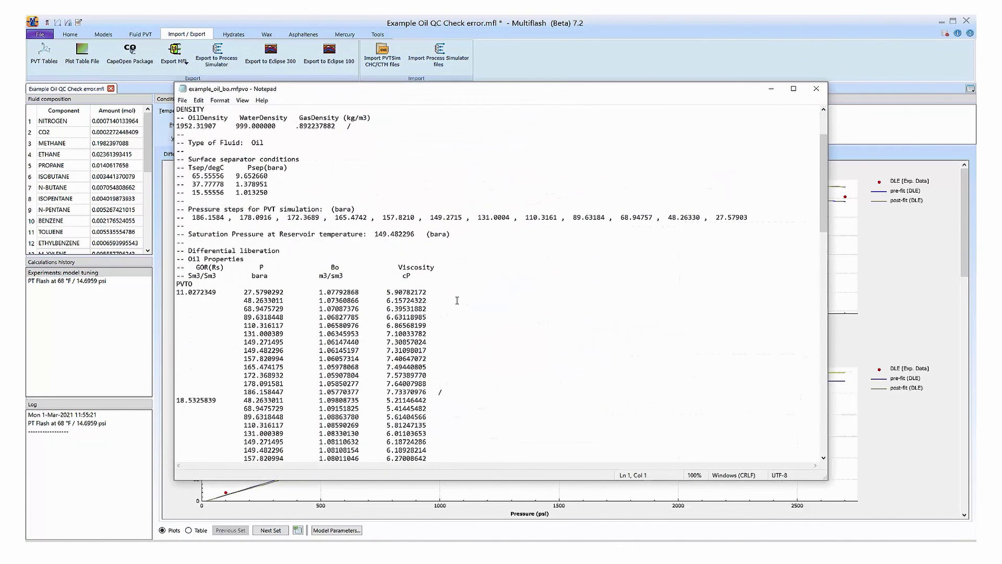
pyautogui.scroll(-19, 457, 303)
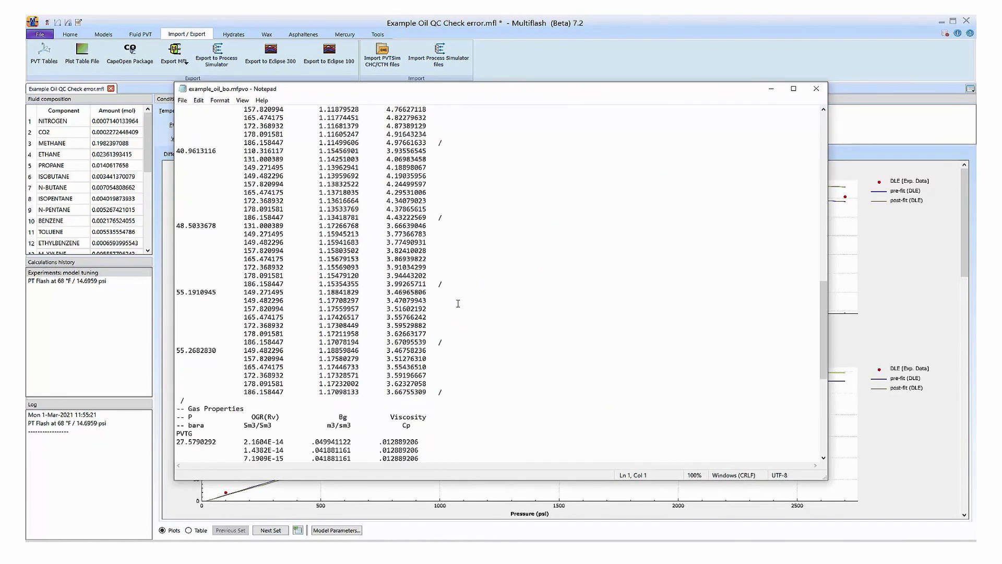